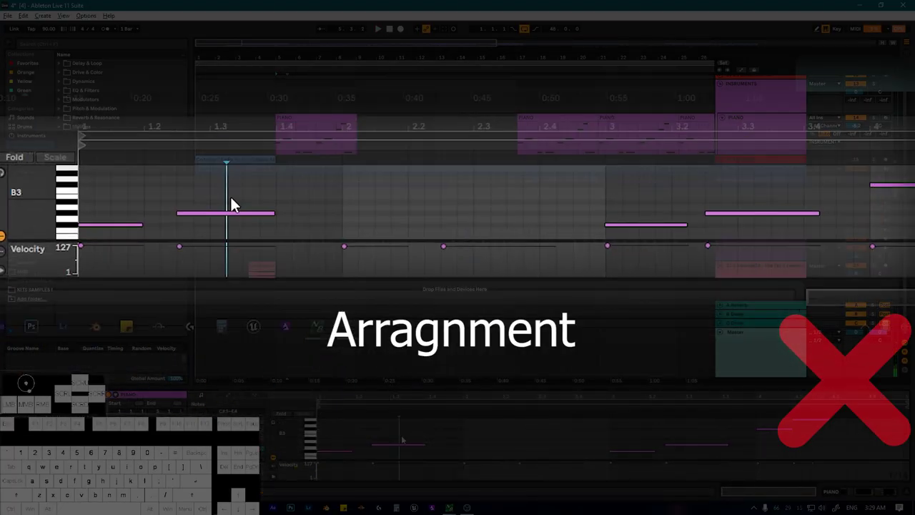
# - Play the arrangement from insert markers set in the piano clip and the audio waveform
pyautogui.press('space')
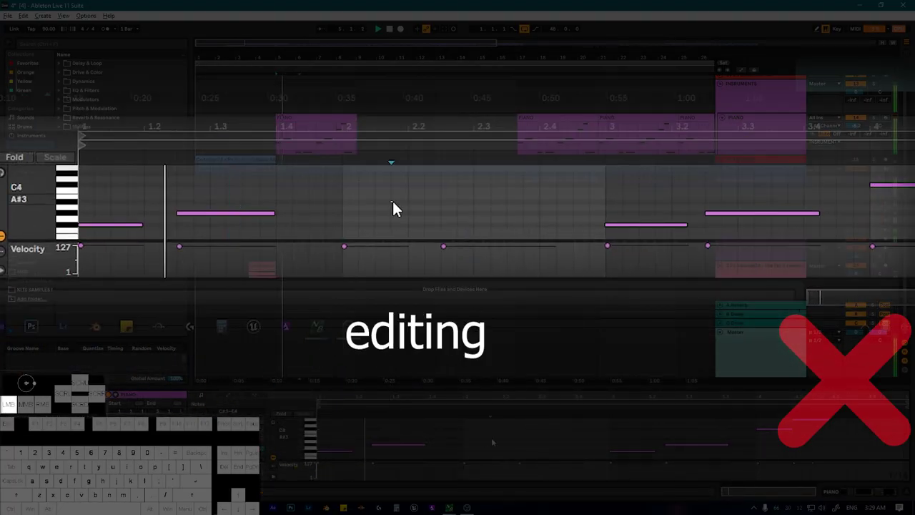
pyautogui.click(391, 199)
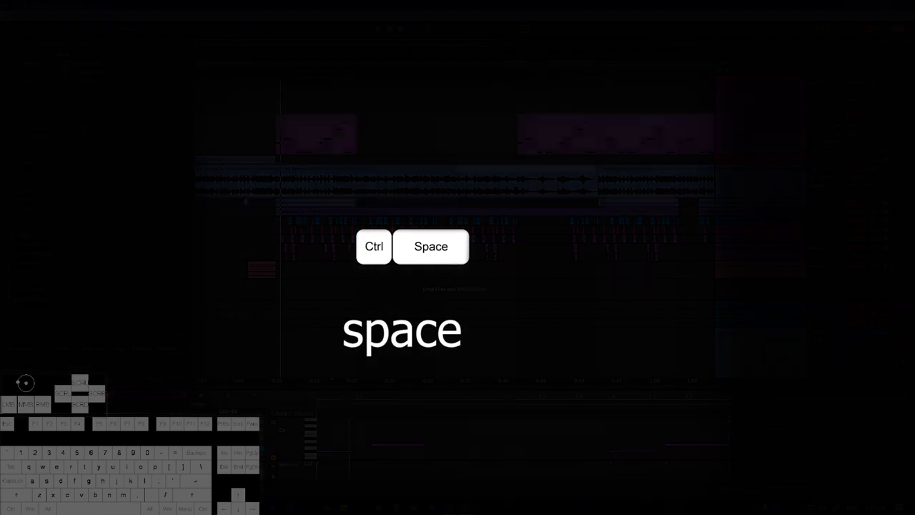
pyautogui.hotkey('ctrl', 'space')
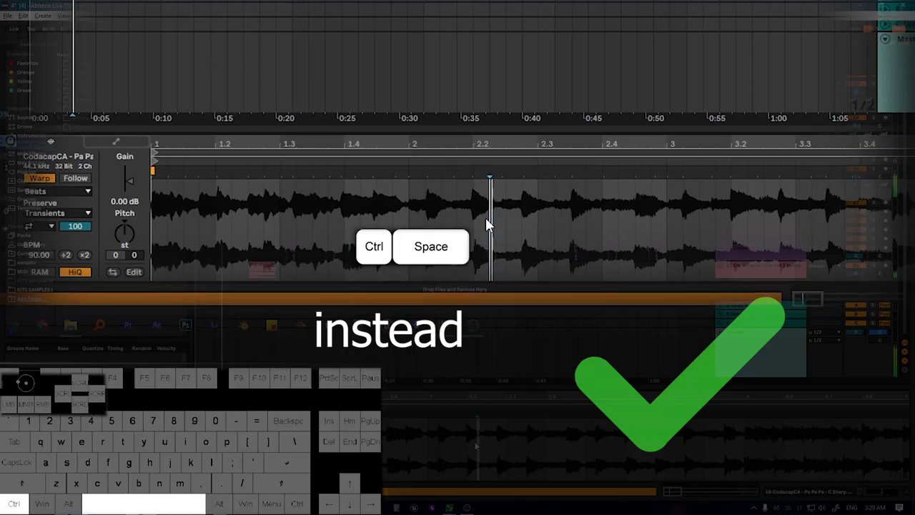
pyautogui.click(464, 233)
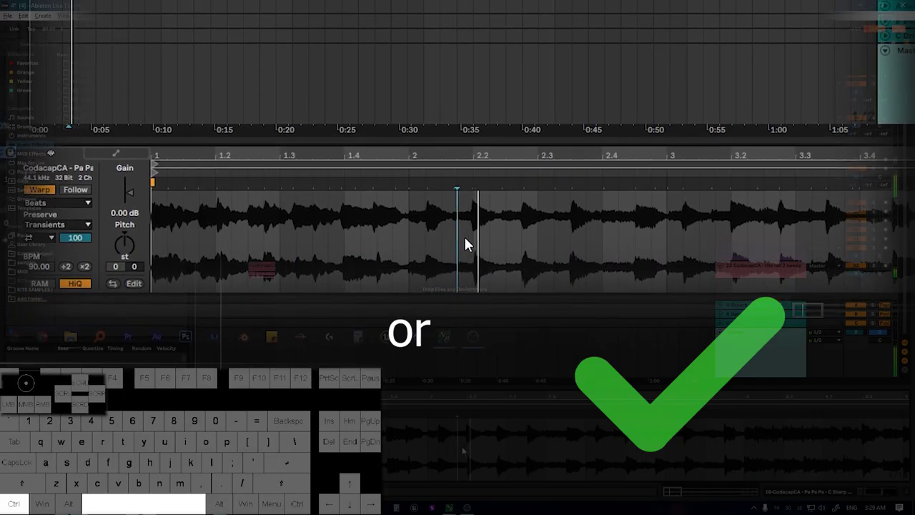
pyautogui.click(279, 240)
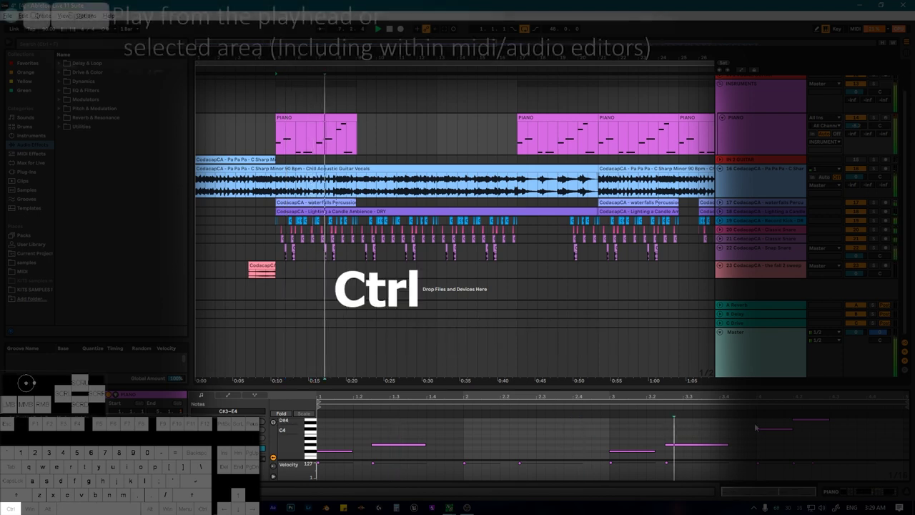
# - Play back two selected time ranges of piano notes with Ctrl+Space
pyautogui.moveTo(463, 441); pyautogui.dragTo(517, 442)
pyautogui.hotkey('ctrl', 'space')
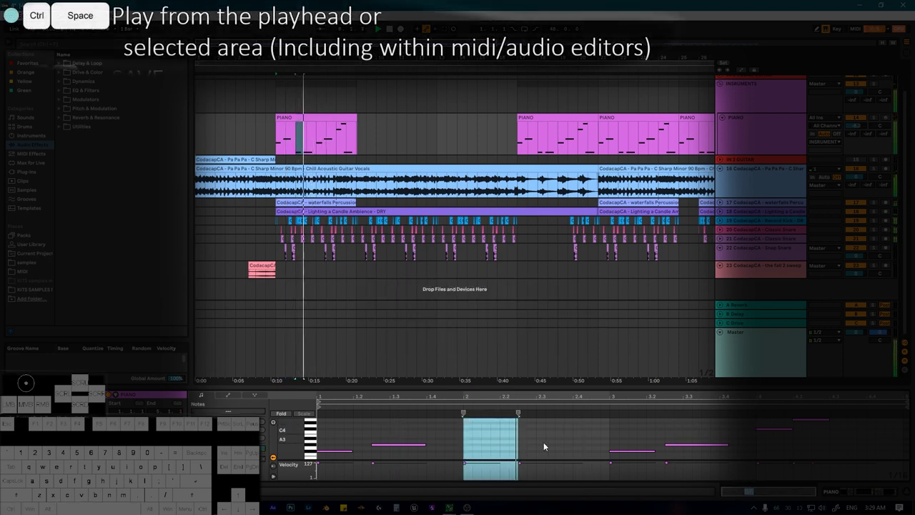
pyautogui.moveTo(609, 433); pyautogui.dragTo(664, 433)
pyautogui.hotkey('ctrl', 'space')
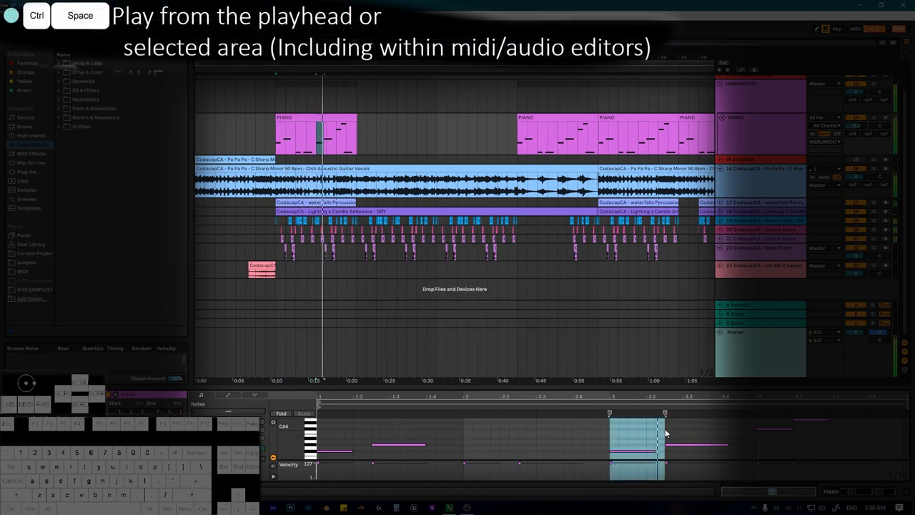
pyautogui.click(247, 189)
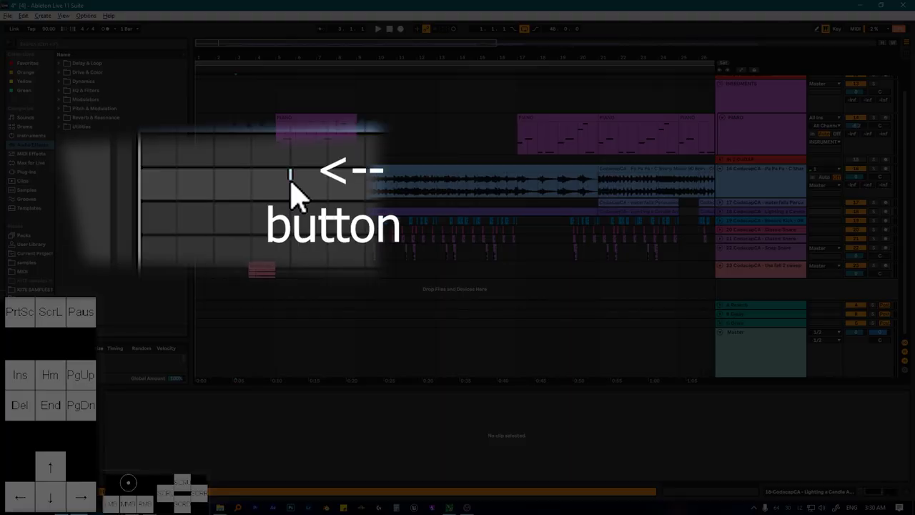
# - Reset the edited clip value to its default and search the whole browser for 'pro l'
pyautogui.press('Home')
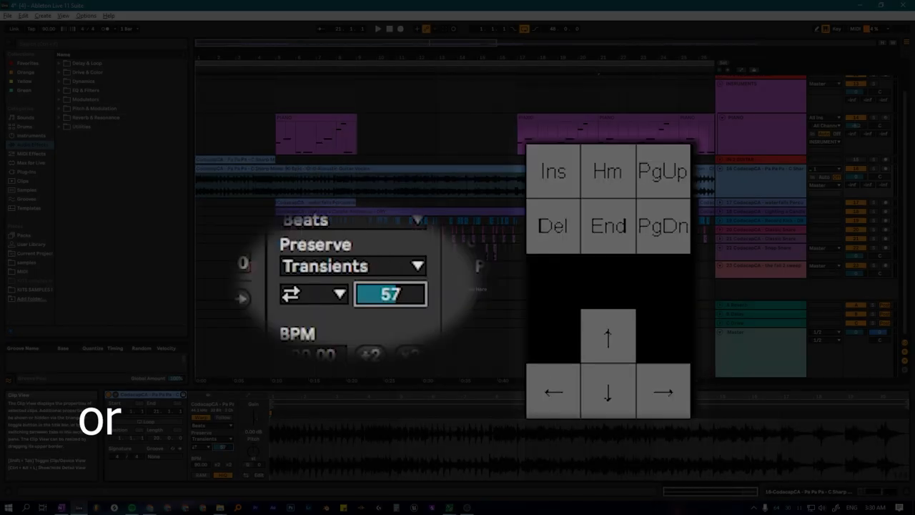
pyautogui.press('Delete')
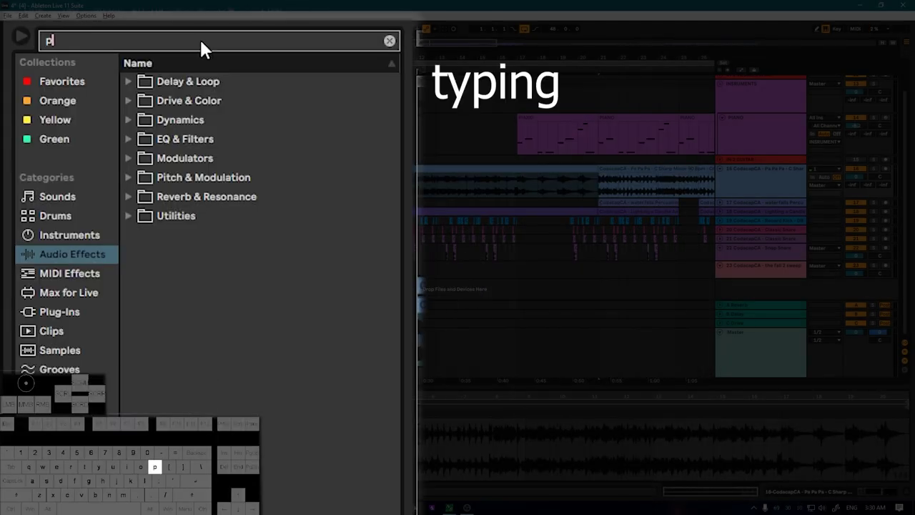
pyautogui.write('pro l')
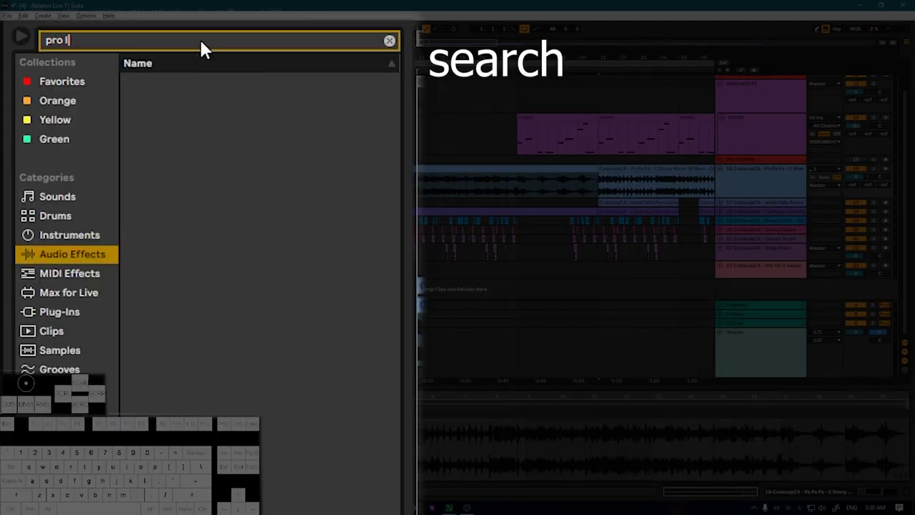
pyautogui.hotkey('ctrl', 'f')
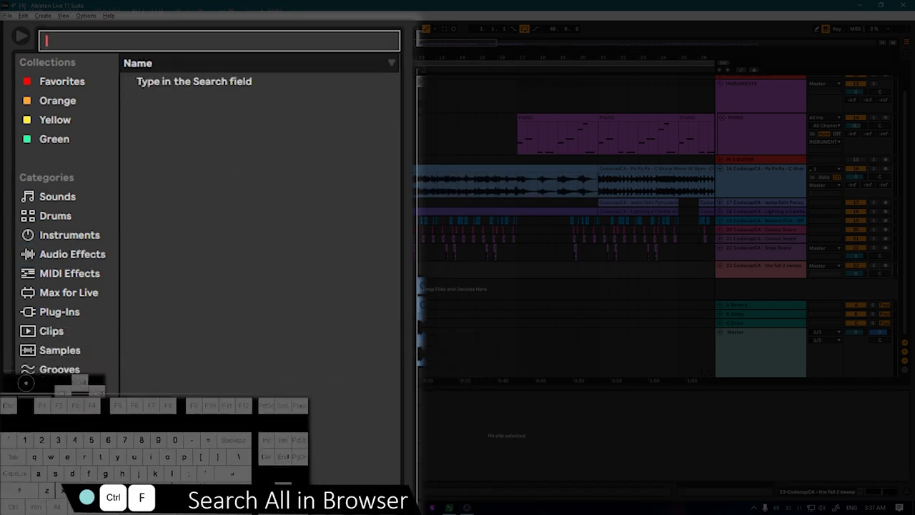
pyautogui.write('p')
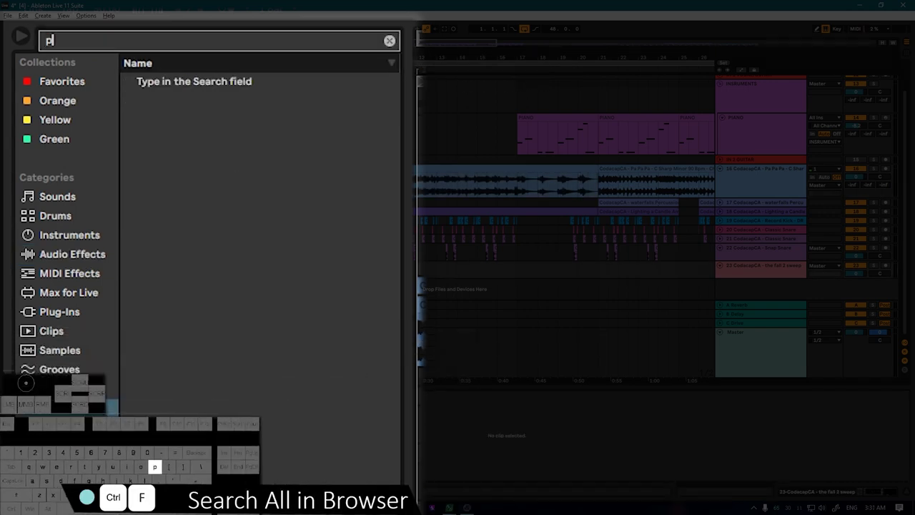
pyautogui.write('ro l')
pyautogui.press('BackSpace')
pyautogui.write('l')
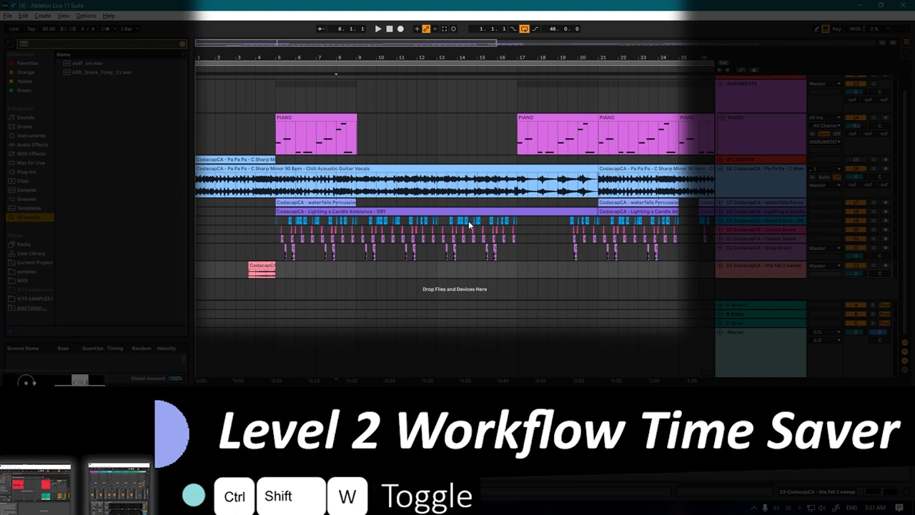
# - Show the session mixer in a second window and adjust track 16's effect sends
pyautogui.hotkey('ctrl', 'shift', 'w')
pyautogui.moveTo(483, 123); pyautogui.dragTo(533, 107)
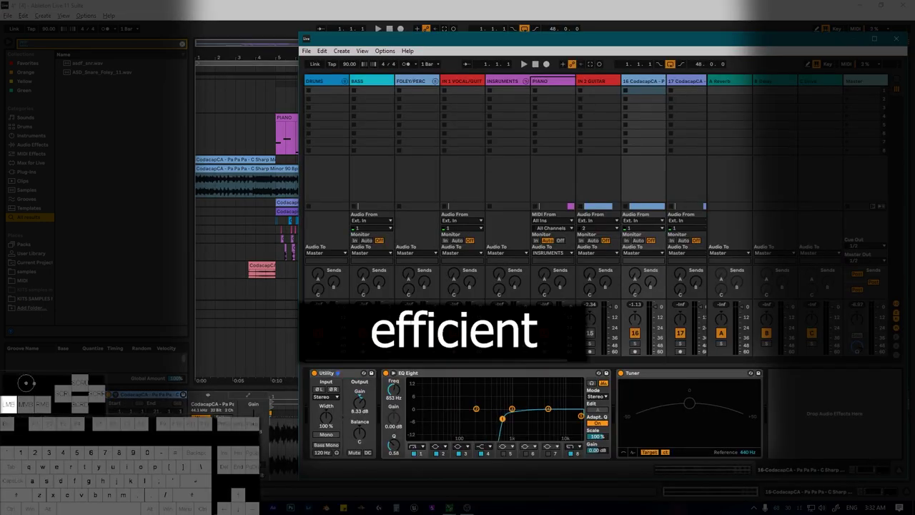
pyautogui.click(635, 274)
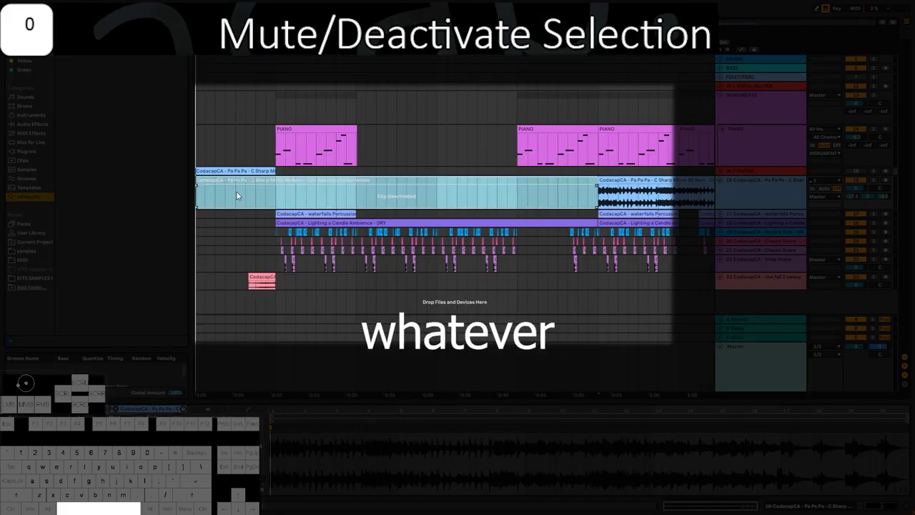
pyautogui.press('0')
pyautogui.press('0')
# - Deactivate the audio clip, then loop a time range across seven tracks and turn looping off
pyautogui.moveTo(277, 192); pyautogui.dragTo(364, 273)
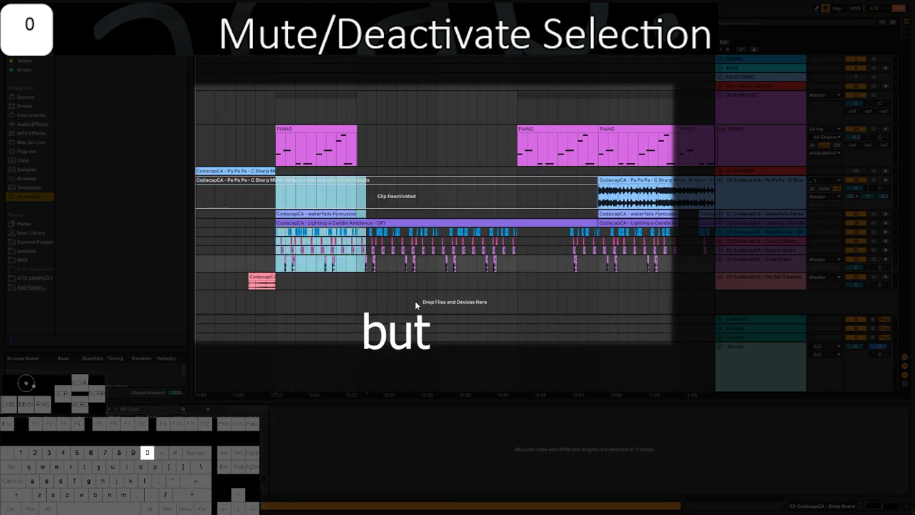
pyautogui.hotkey('ctrl', 'l')
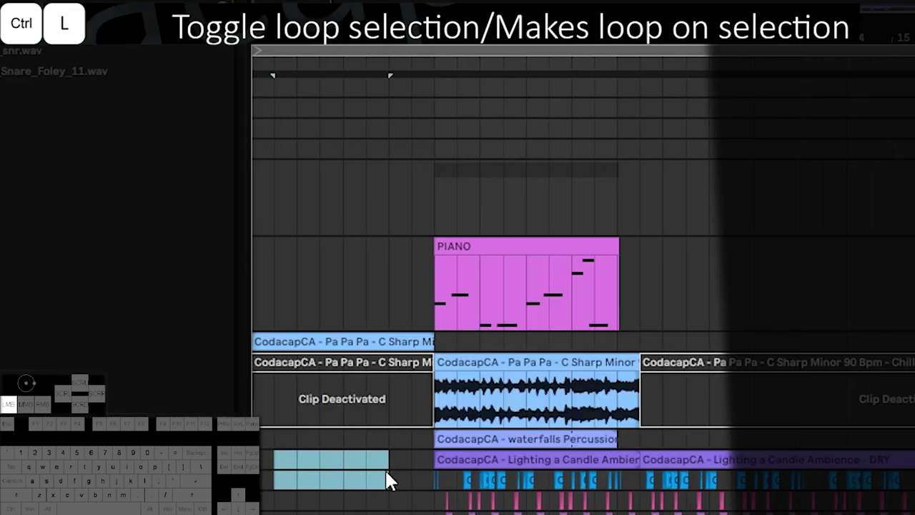
pyautogui.hotkey('ctrl', 'l')
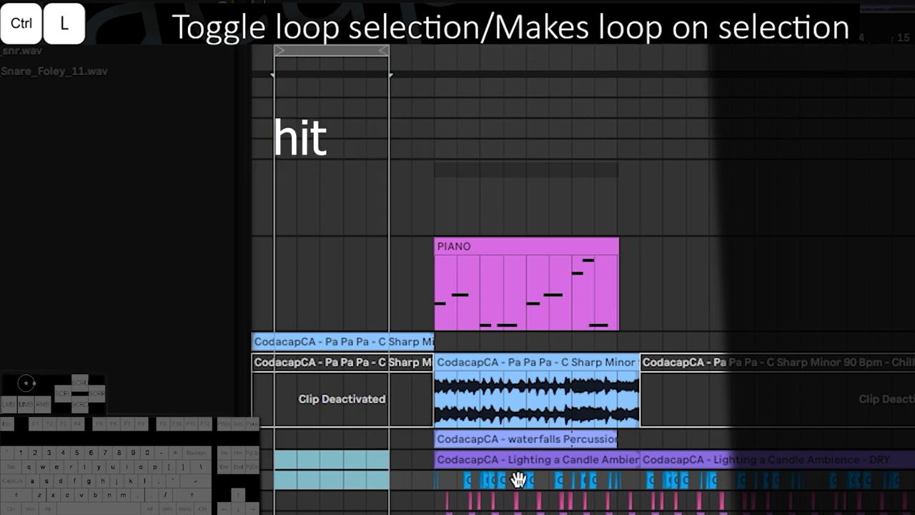
pyautogui.hotkey('ctrl', 'l')
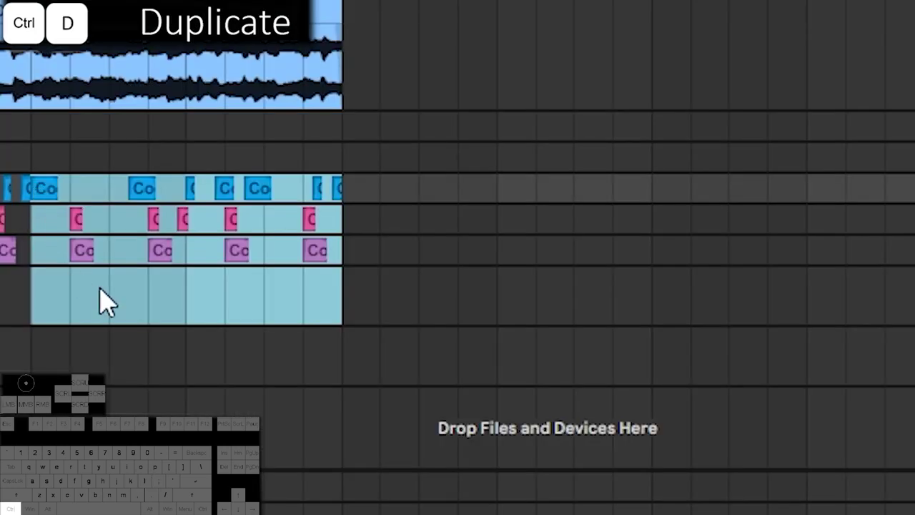
# - Duplicate the selected drum and audio clips further right with Ctrl+D and drag-copies
pyautogui.hotkey('ctrl', 'd')
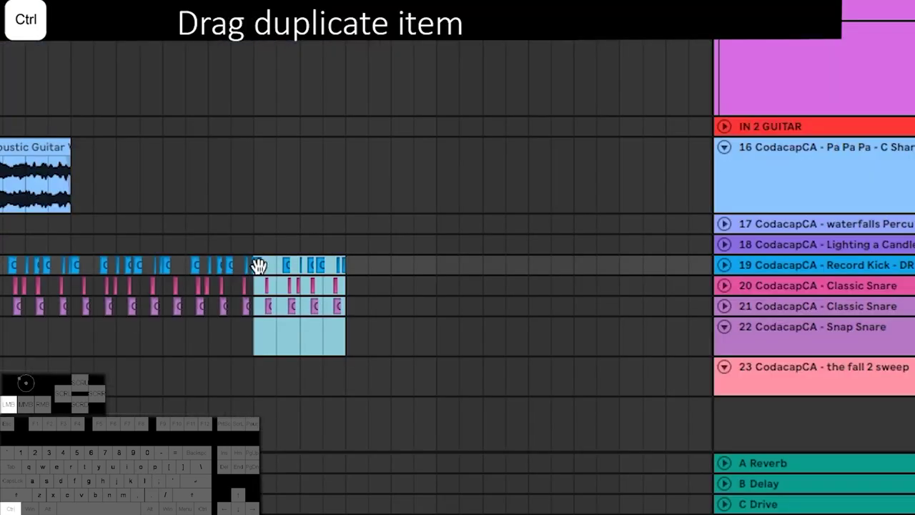
pyautogui.moveTo(257, 263)
pyautogui.mouseDown()
pyautogui.moveTo(440, 270)
pyautogui.moveTo(316, 132)
pyautogui.mouseUp()
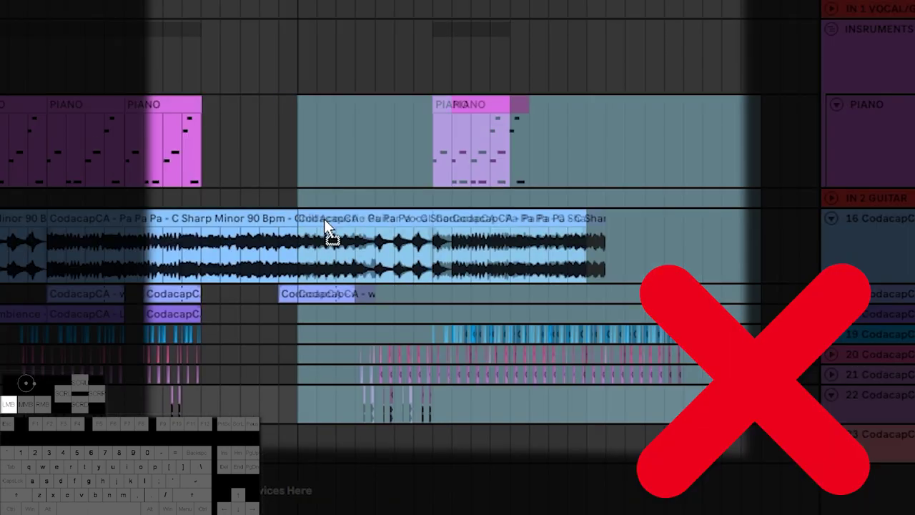
pyautogui.moveTo(325, 223); pyautogui.dragTo(476, 214)
pyautogui.hotkey('ctrl', 'd')
pyautogui.hotkey('ctrl', 'd')
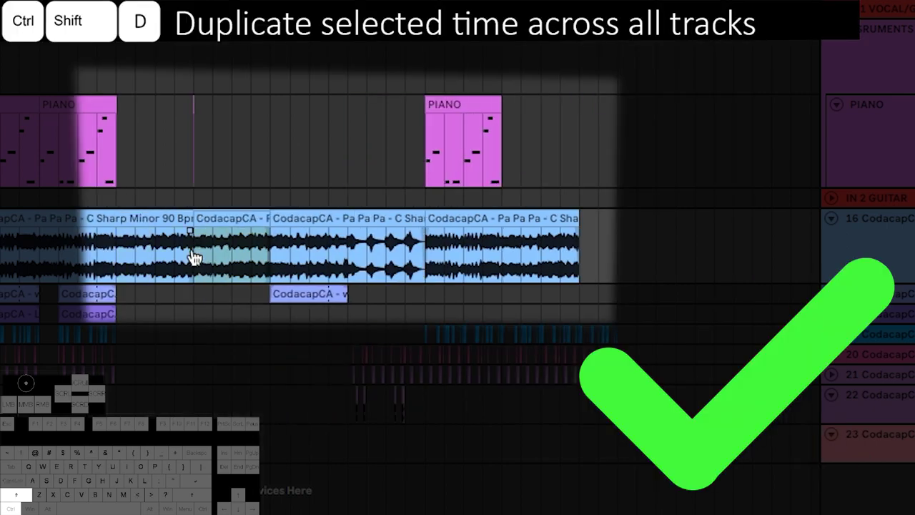
# - Duplicate the selected time across all tracks three times, then undo every duplication
pyautogui.hotkey('ctrl', 'shift', 'd')
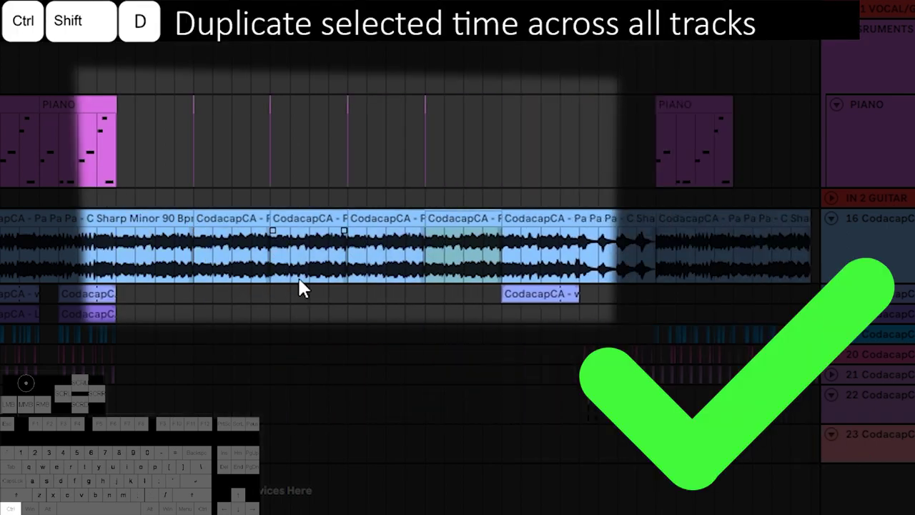
pyautogui.hotkey('ctrl', 'shift', 'd')
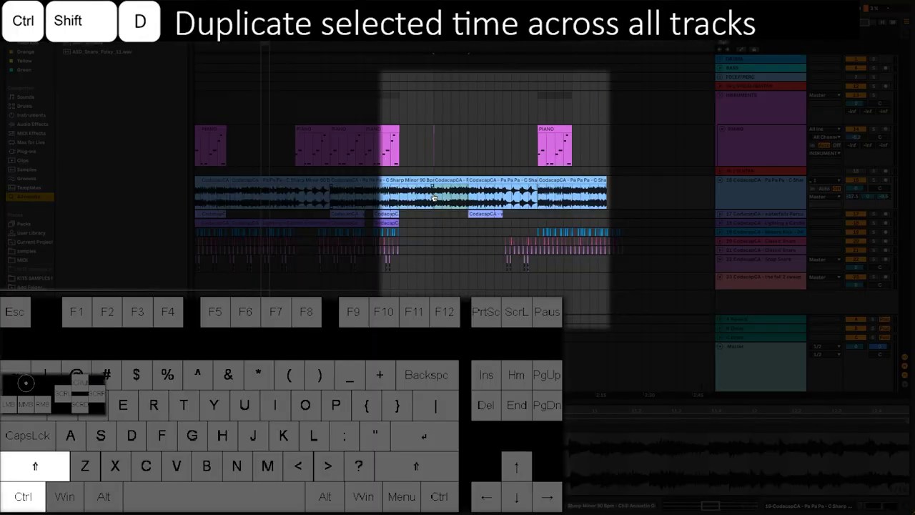
pyautogui.hotkey('ctrl', 'shift', 'd')
pyautogui.hotkey('ctrl', 'shift', 'd')
pyautogui.hotkey('ctrl', 'z')
pyautogui.hotkey('ctrl', 'z')
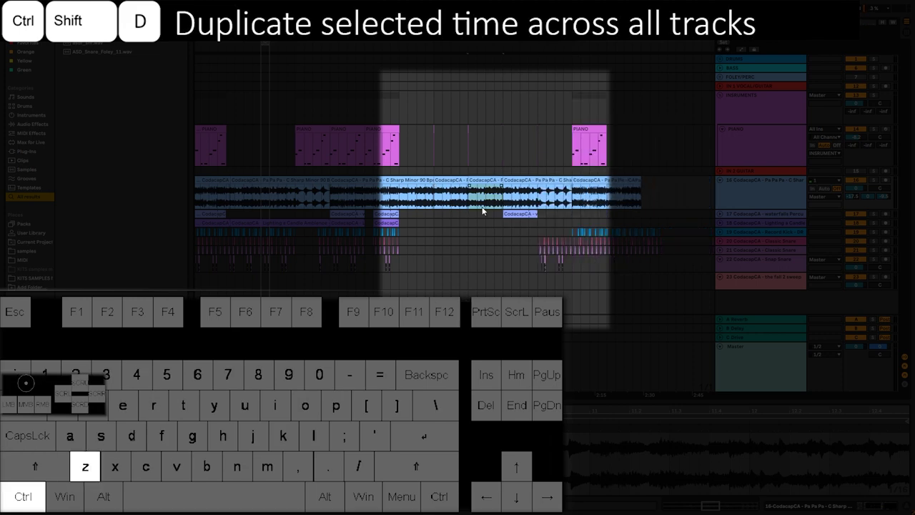
pyautogui.hotkey('ctrl', 'z')
pyautogui.hotkey('ctrl', 'z')
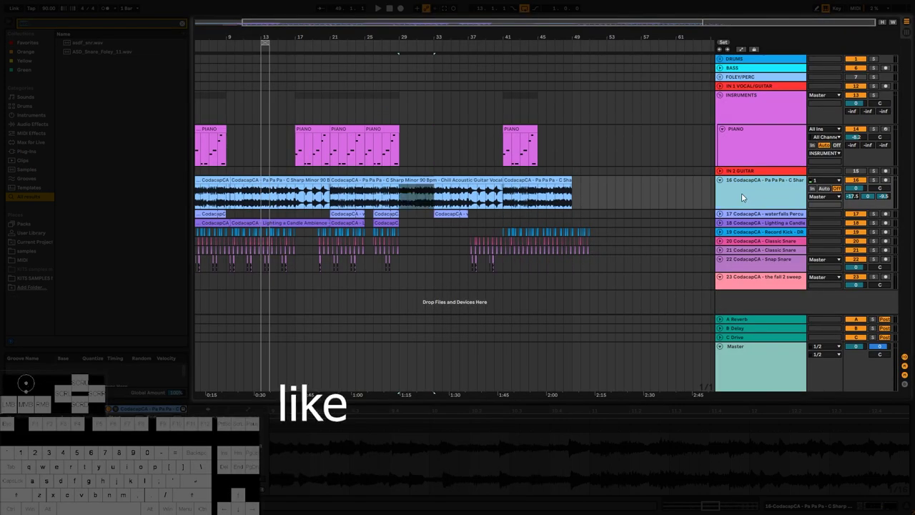
# - Toggle between Session and Arrangement views, then group the selected tracks
pyautogui.press('Tab')
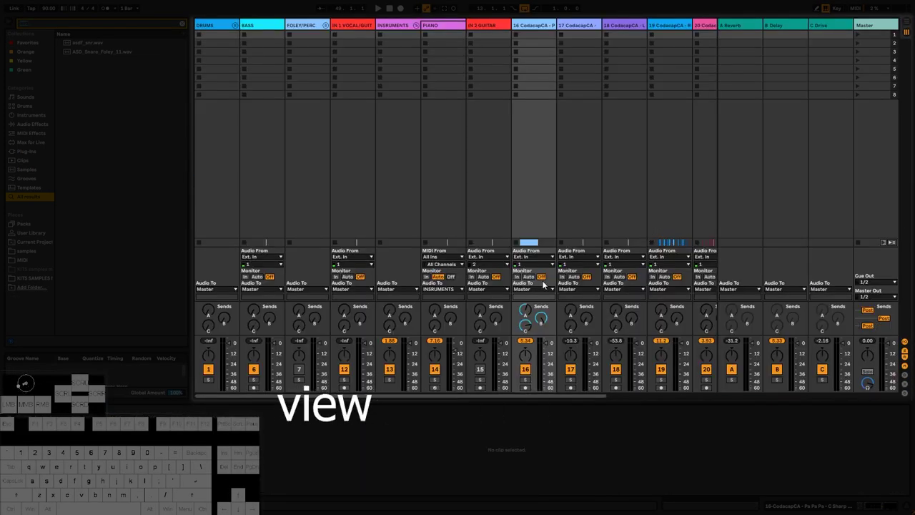
pyautogui.click(538, 328)
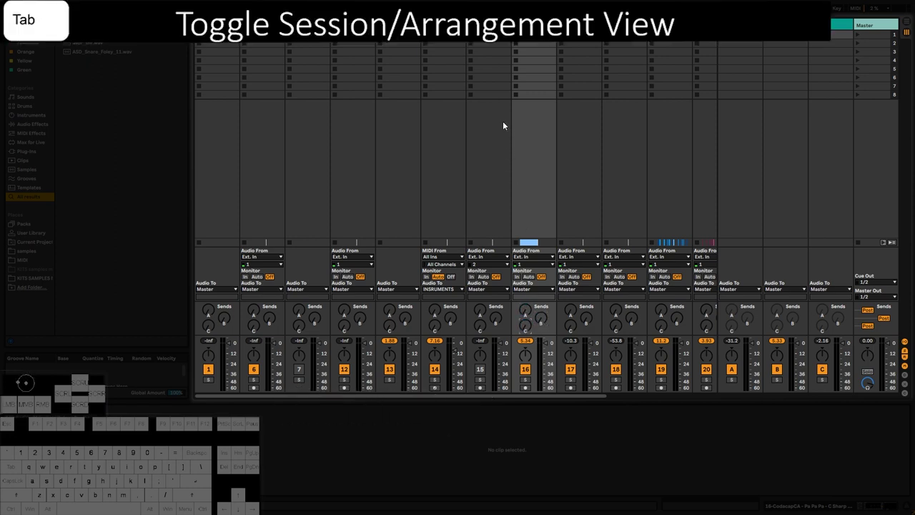
pyautogui.press('Tab')
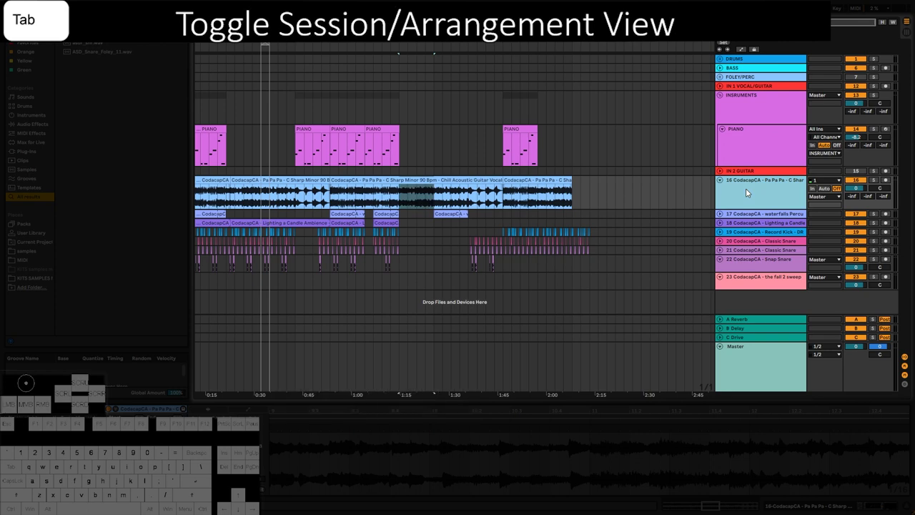
pyautogui.rightClick(756, 260)
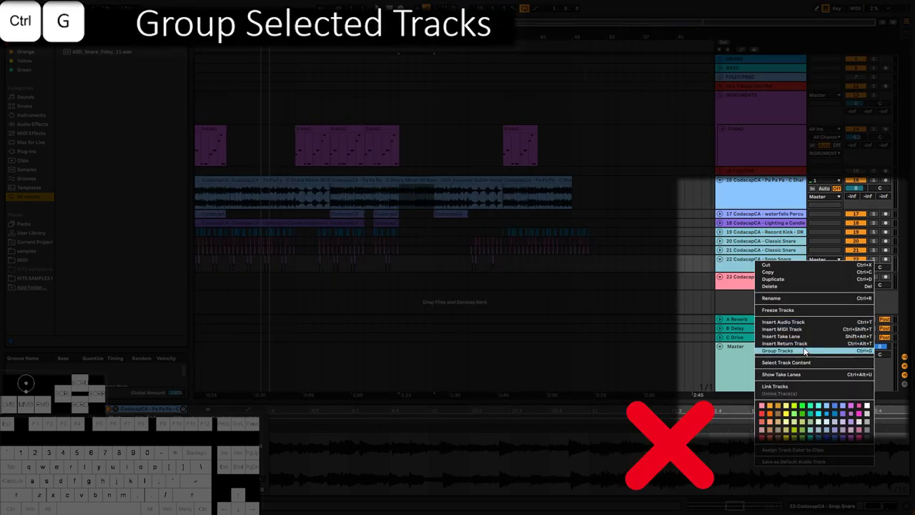
pyautogui.click(805, 351)
# - Show the vocals clip details, quantize its audio, and set the quantize grid to 1/8
pyautogui.hotkey('shift', 'Tab')
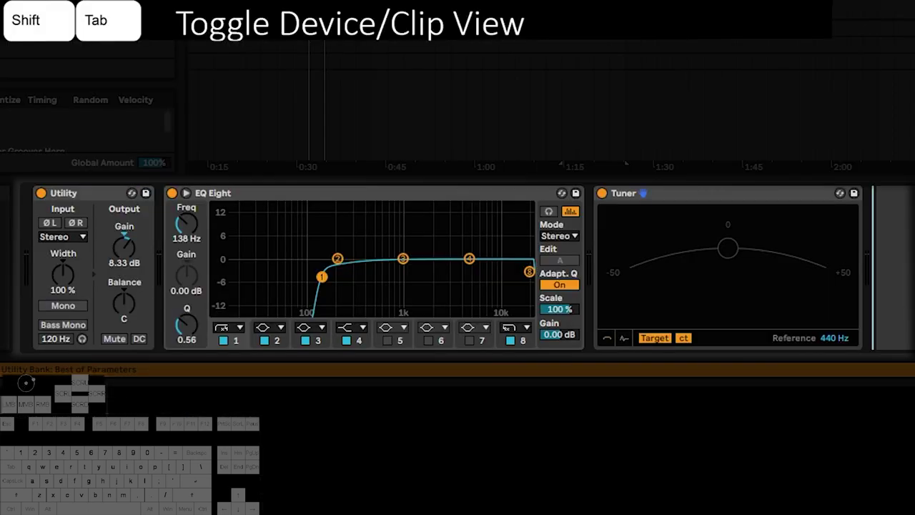
pyautogui.hotkey('shift', 'Tab')
pyautogui.hotkey('shift', 'Tab')
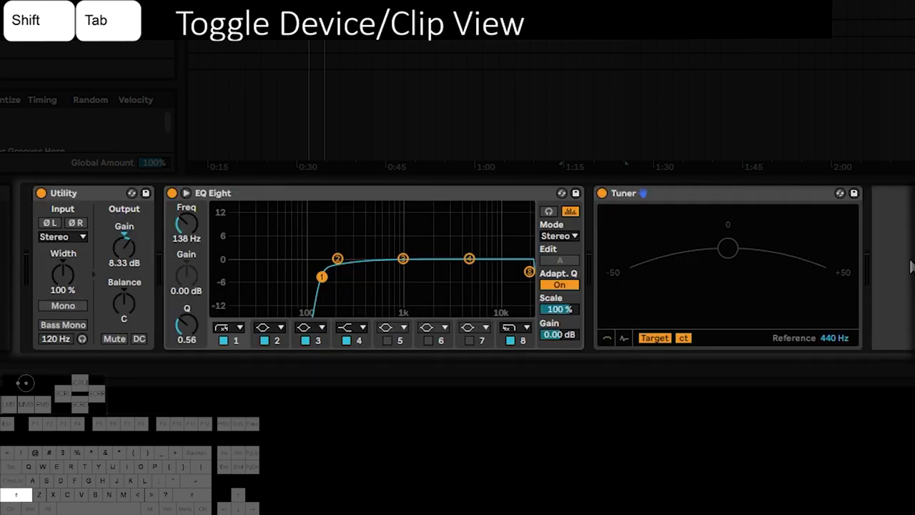
pyautogui.hotkey('shift', 'Tab')
pyautogui.hotkey('ctrl', 'u')
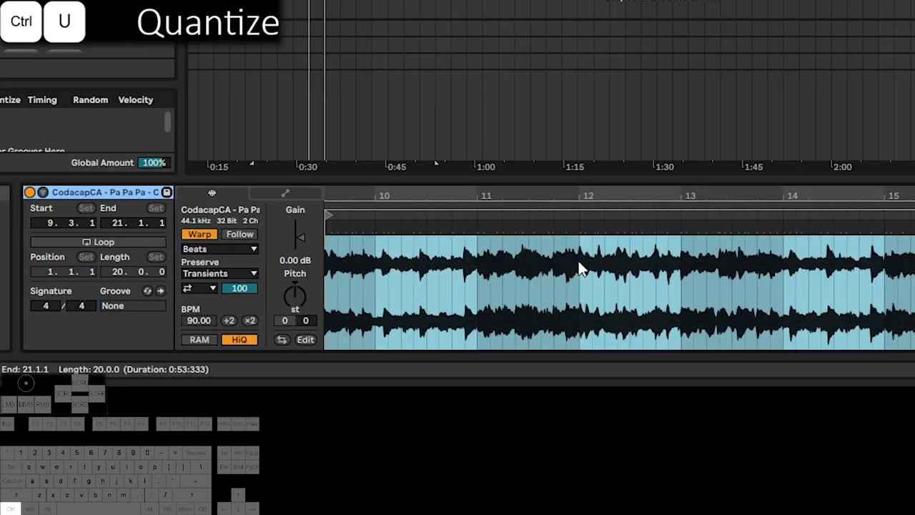
pyautogui.hotkey('ctrl', 'shift', 'u')
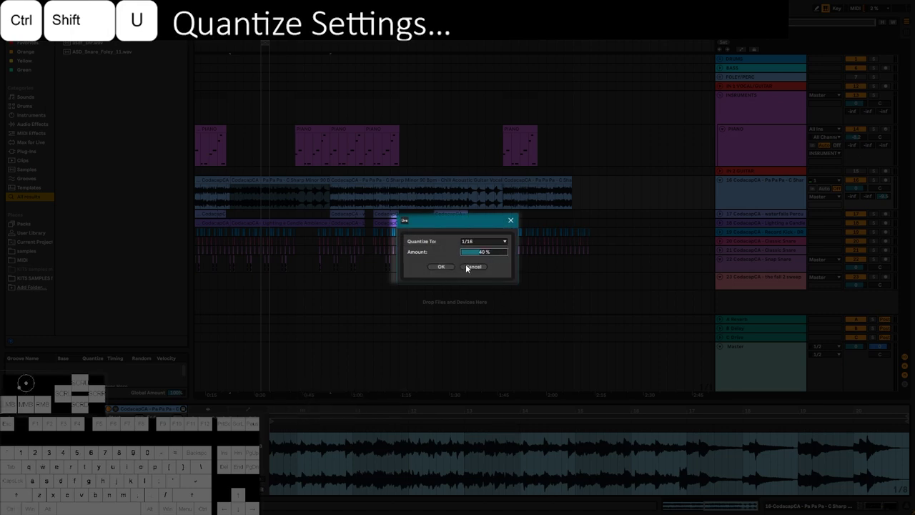
pyautogui.click(475, 243)
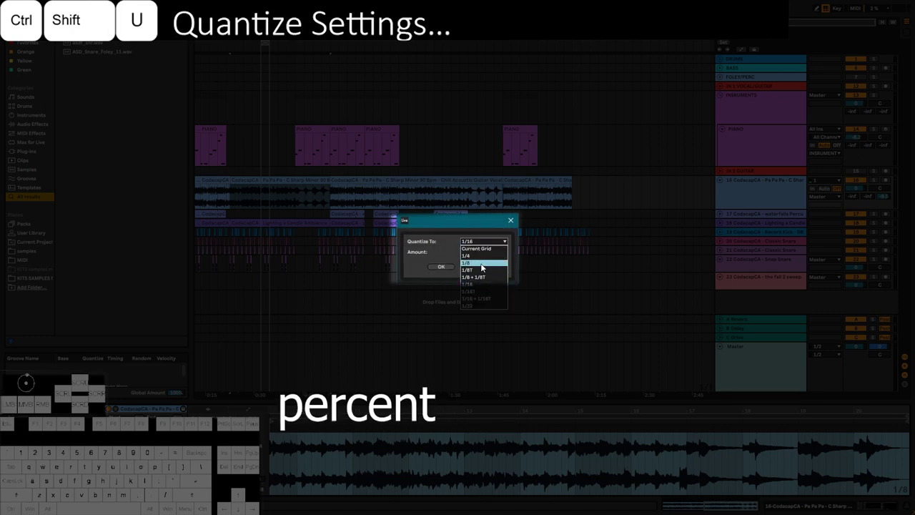
pyautogui.click(465, 267)
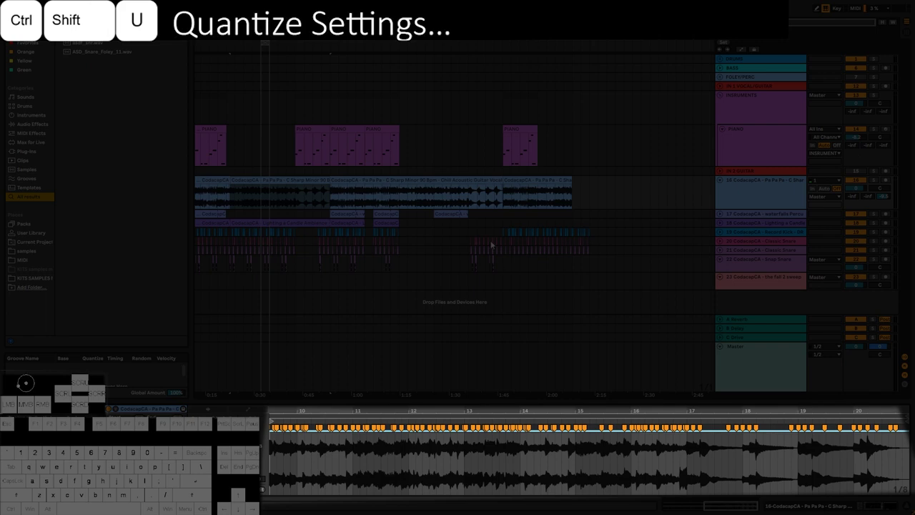
# - Select the whole clip and requantize at 100% amount with a 1/32 grid
pyautogui.click(411, 436)
pyautogui.hotkey('ctrl', 'a')
pyautogui.hotkey('ctrl', 'shift', 'u')
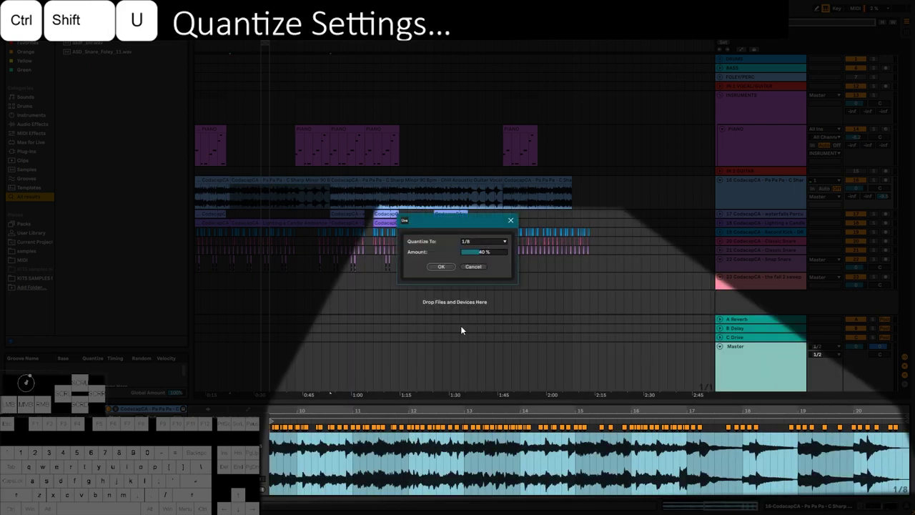
pyautogui.doubleClick(481, 254)
pyautogui.click(486, 251)
pyautogui.click(490, 243)
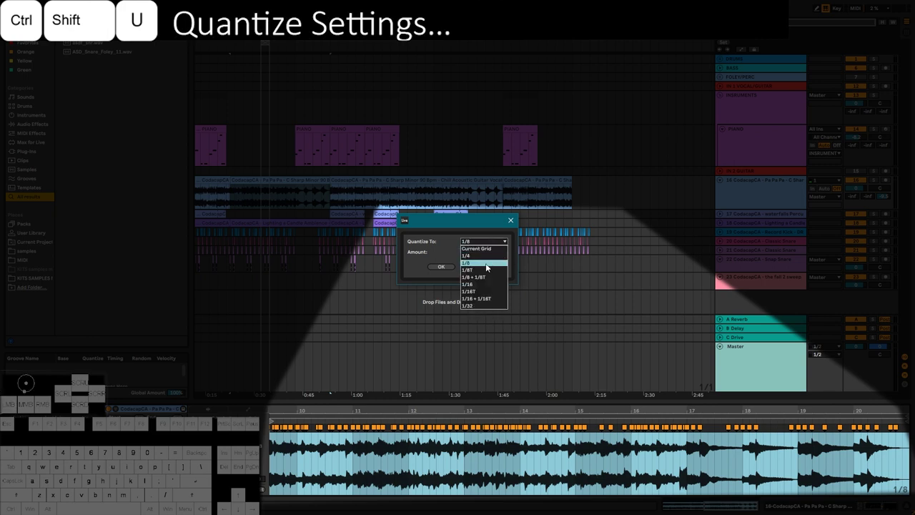
pyautogui.click(484, 306)
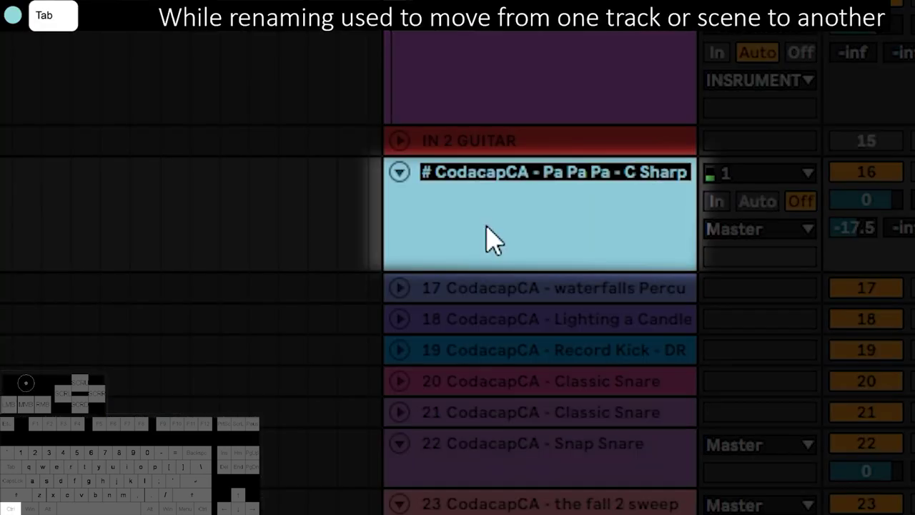
# - Name tracks 16 and 17 'what' and 'is'
pyautogui.write('what')
pyautogui.press('Tab')
pyautogui.write('is')
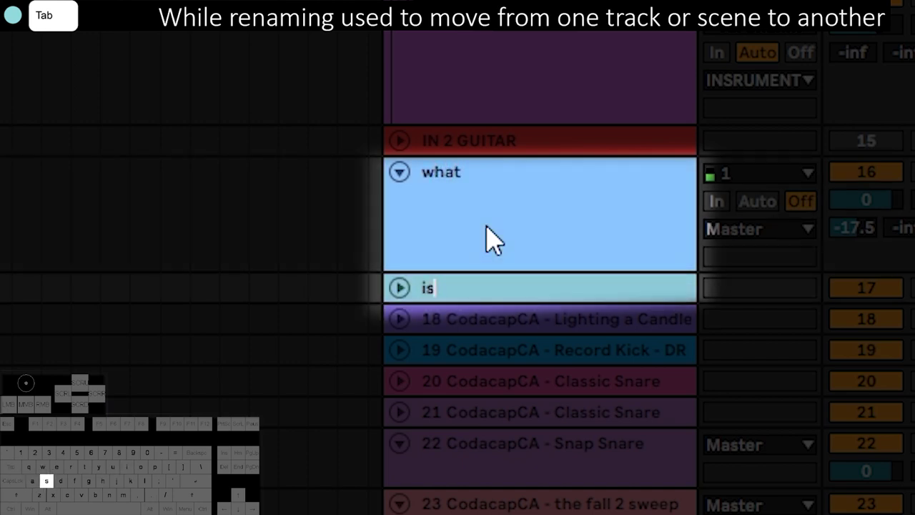
pyautogui.press('Tab')
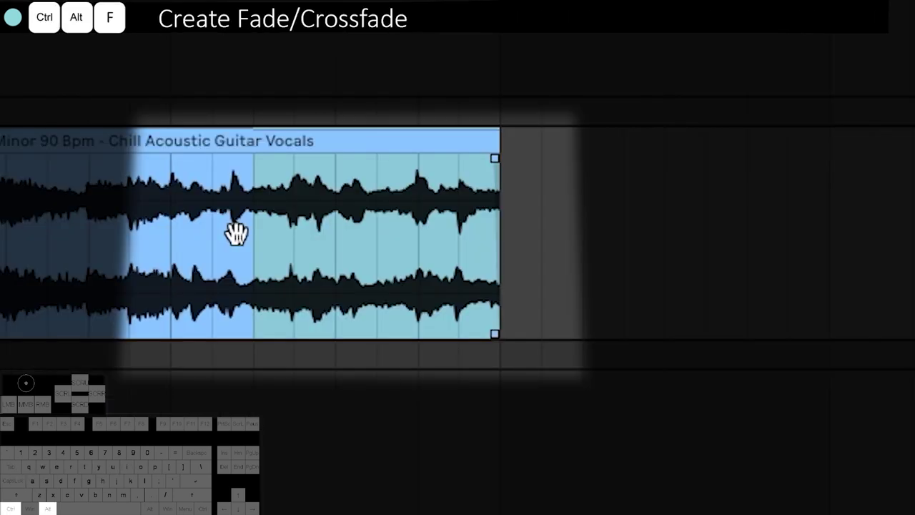
# - Fade out the guitar clip's end and crossfade the selected range at the ambience clip boundary
pyautogui.hotkey('ctrl', 'alt', 'f')
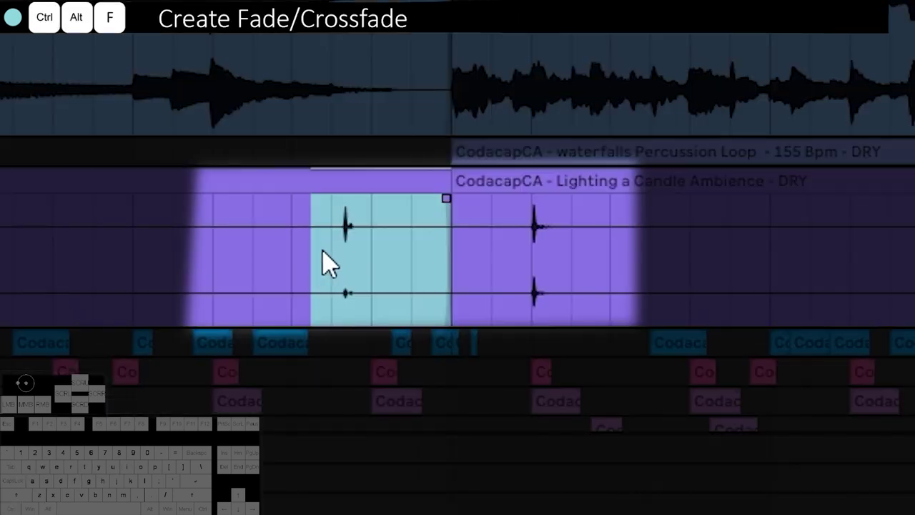
pyautogui.moveTo(333, 264); pyautogui.dragTo(490, 279)
pyautogui.hotkey('ctrl', 'alt', 'f')
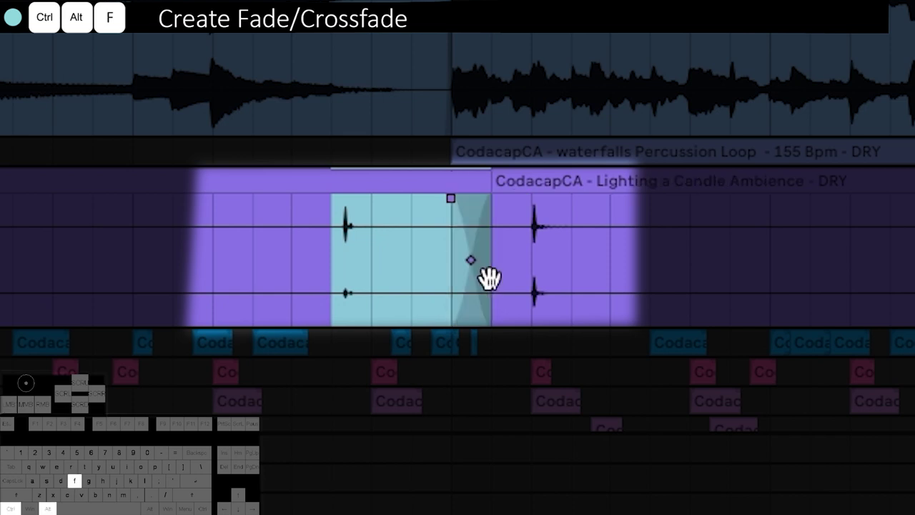
pyautogui.moveTo(331, 264); pyautogui.dragTo(492, 291)
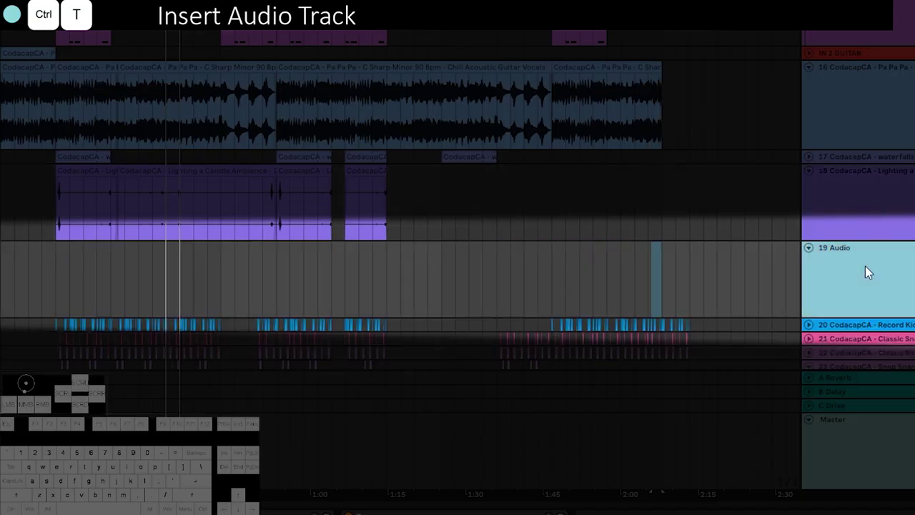
# - Add a new MIDI track with an empty clip and draw a B3 note in it
pyautogui.hotkey('ctrl', 'shift', 't')
pyautogui.scroll(-1, 871, 275)
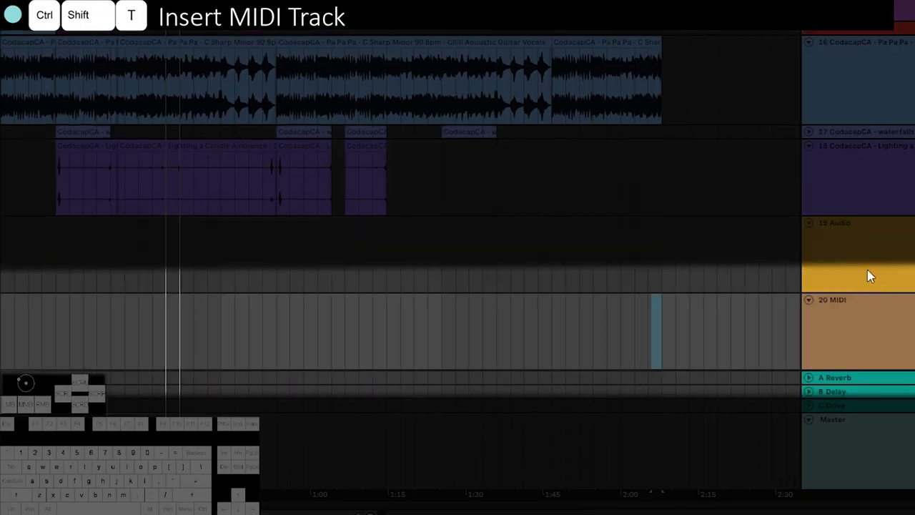
pyautogui.hotkey('ctrl', 'shift', 'm')
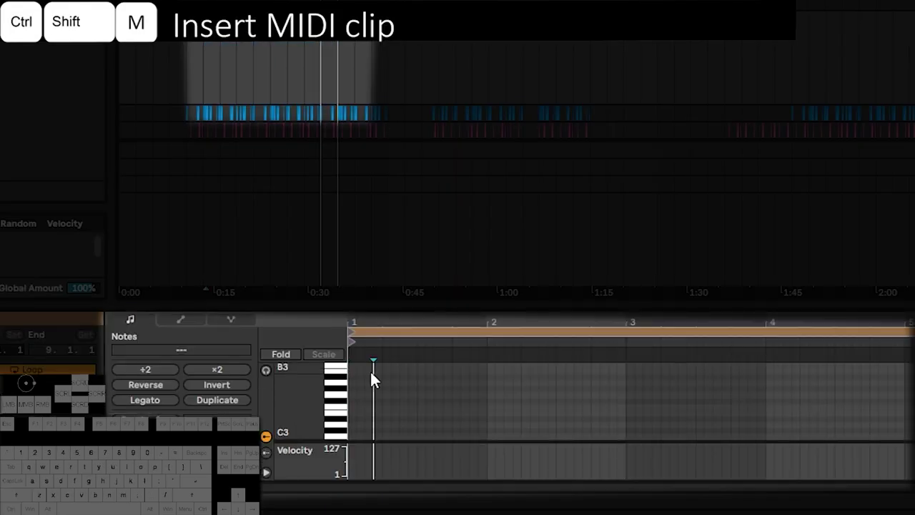
pyautogui.moveTo(370, 368); pyautogui.dragTo(452, 367)
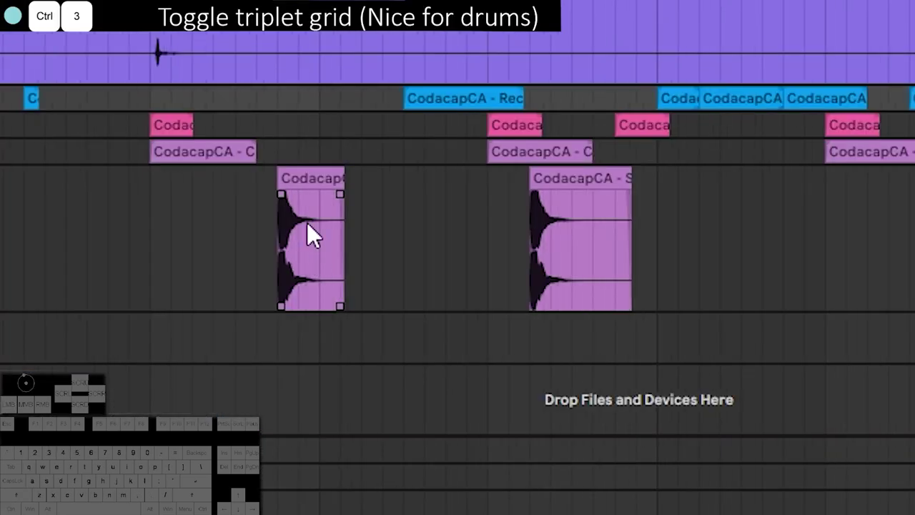
# - Nudge the drum clip onto the triplet grid, make the grid finer then wider, and toggle snapping
pyautogui.moveTo(308, 182); pyautogui.dragTo(296, 184)
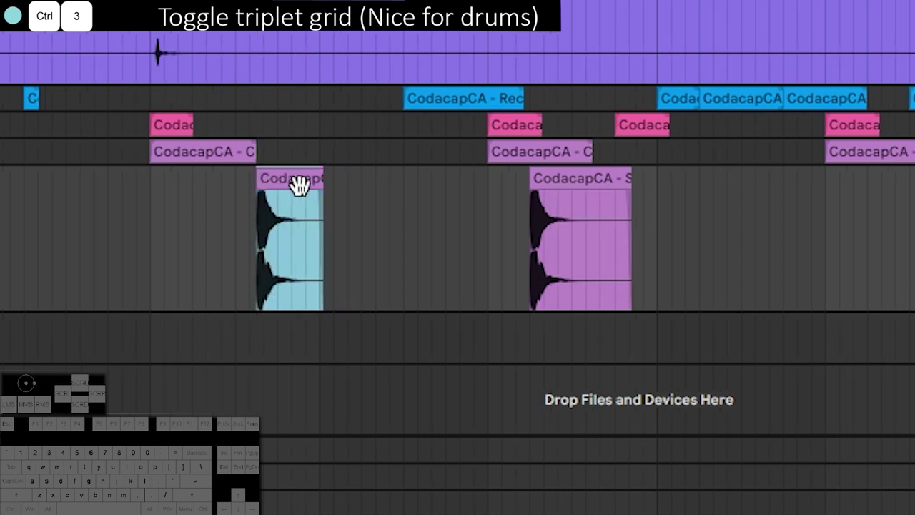
pyautogui.click(163, 216)
pyautogui.hotkey('ctrl', '1')
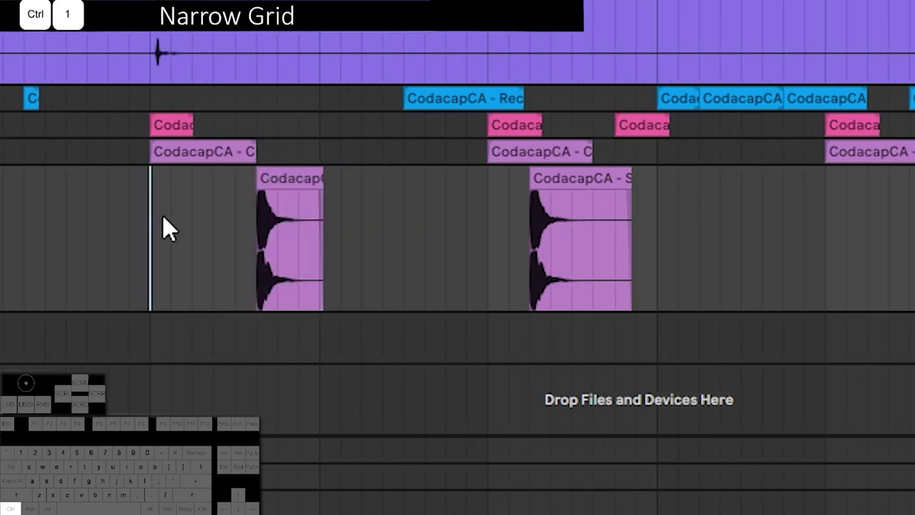
pyautogui.hotkey('ctrl', '2')
pyautogui.moveTo(133, 351); pyautogui.dragTo(595, 379)
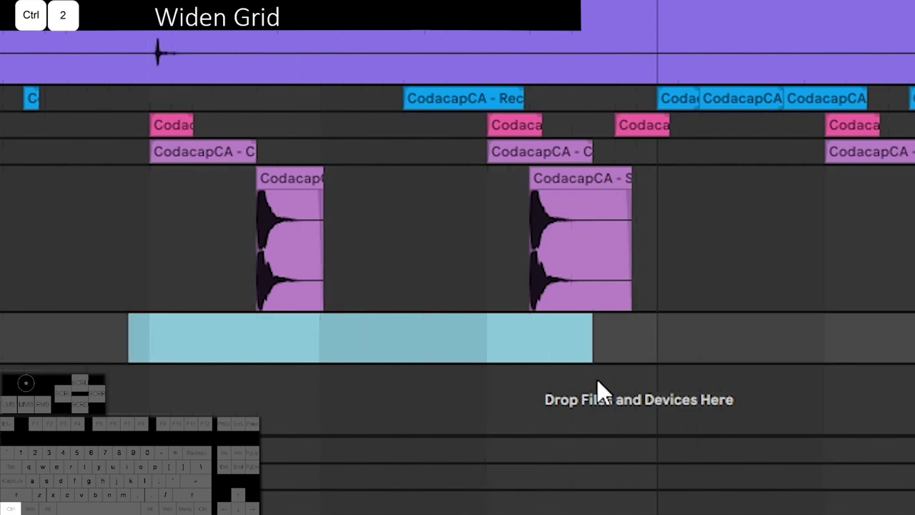
pyautogui.hotkey('ctrl', '4')
# - Drag the pink drum clip to a new position and back to its original spot
pyautogui.click(441, 204)
pyautogui.moveTo(442, 199)
pyautogui.mouseDown()
pyautogui.moveTo(688, 188)
pyautogui.moveTo(128, 201)
pyautogui.mouseUp()
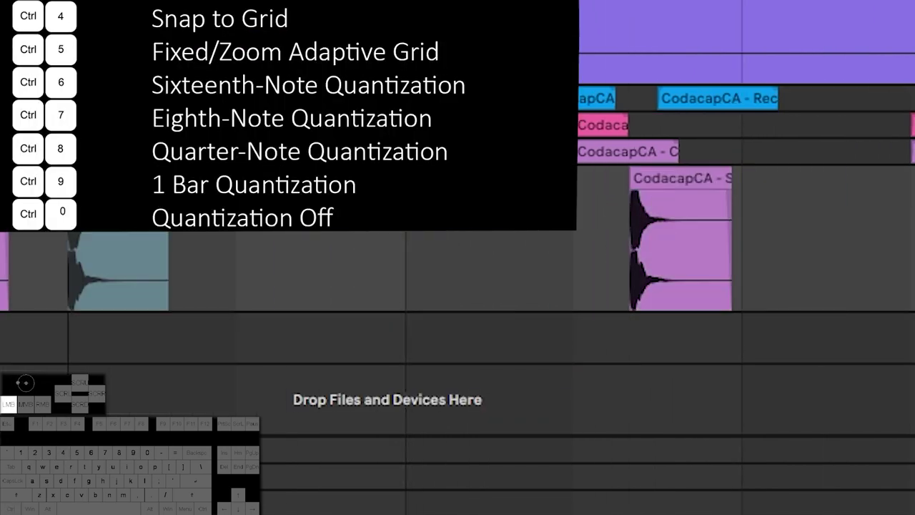
pyautogui.moveTo(128, 200); pyautogui.dragTo(691, 186)
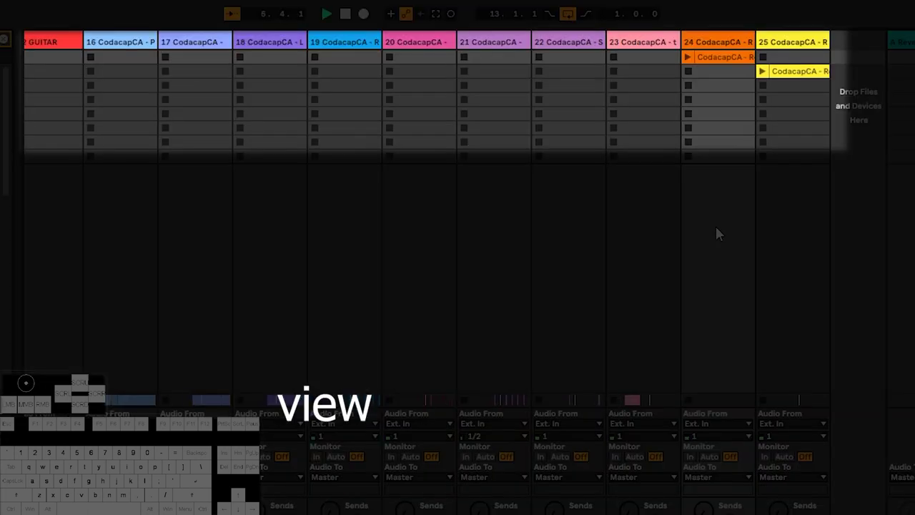
# - Duplicate the playing clips into two new scene rows and deactivate the DRUMS track
pyautogui.hotkey('ctrl', 'd')
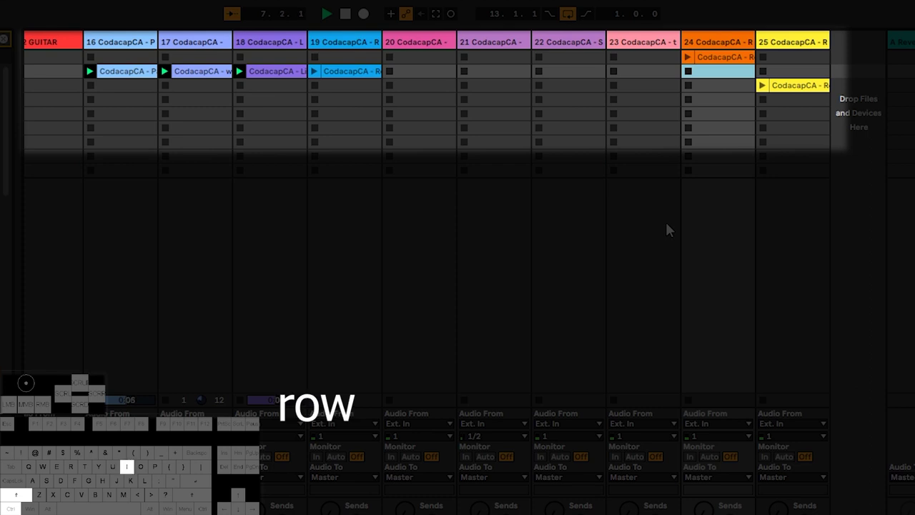
pyautogui.hotkey('ctrl', 'd')
pyautogui.hotkey('ctrl', 'd')
pyautogui.press('F1')
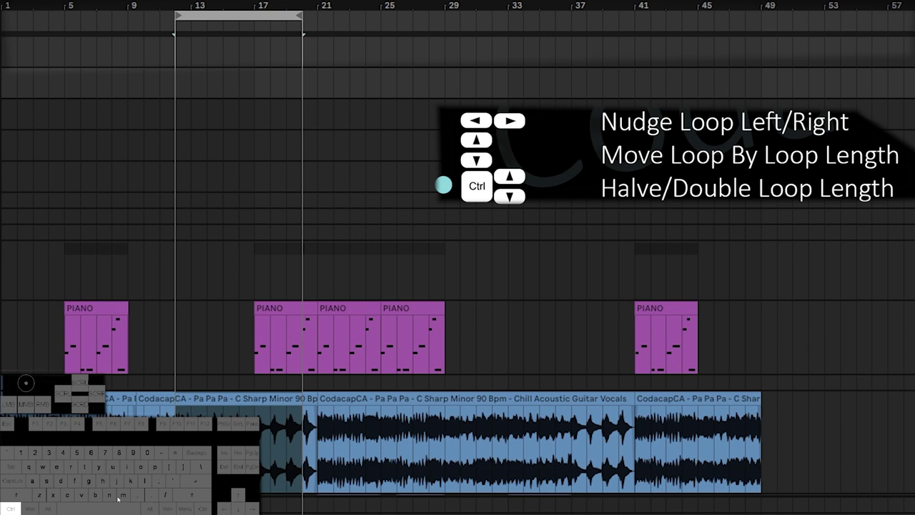
# - Double then halve the loop length, and shift it by its own length and by single bars
pyautogui.hotkey('ctrl', 'Up')
pyautogui.hotkey('ctrl', 'Up')
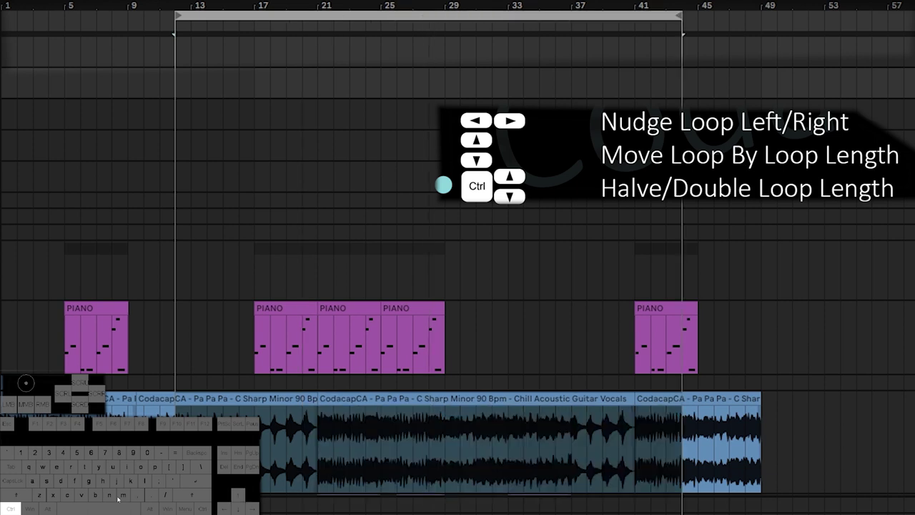
pyautogui.hotkey('ctrl', 'Down')
pyautogui.hotkey('ctrl', 'Down')
pyautogui.hotkey('ctrl', 'Down')
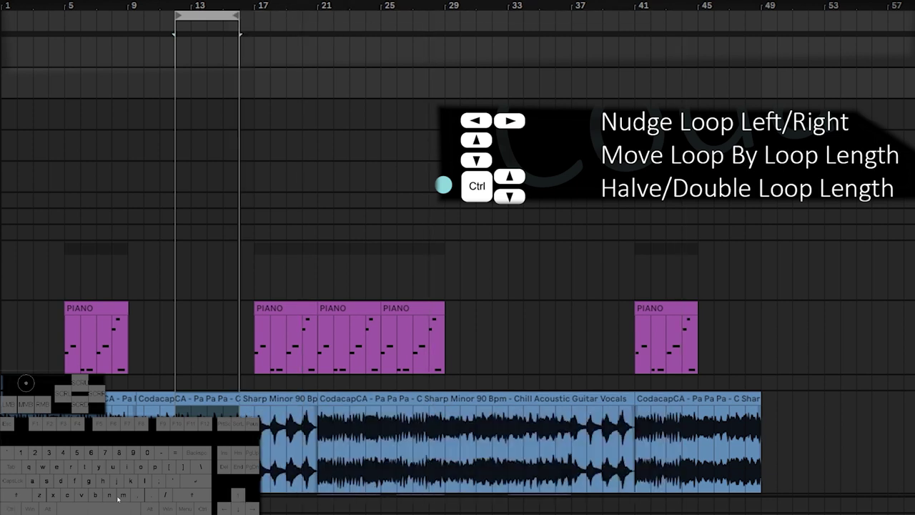
pyautogui.press('Up')
pyautogui.press('Up')
pyautogui.press('Up')
pyautogui.press('Down')
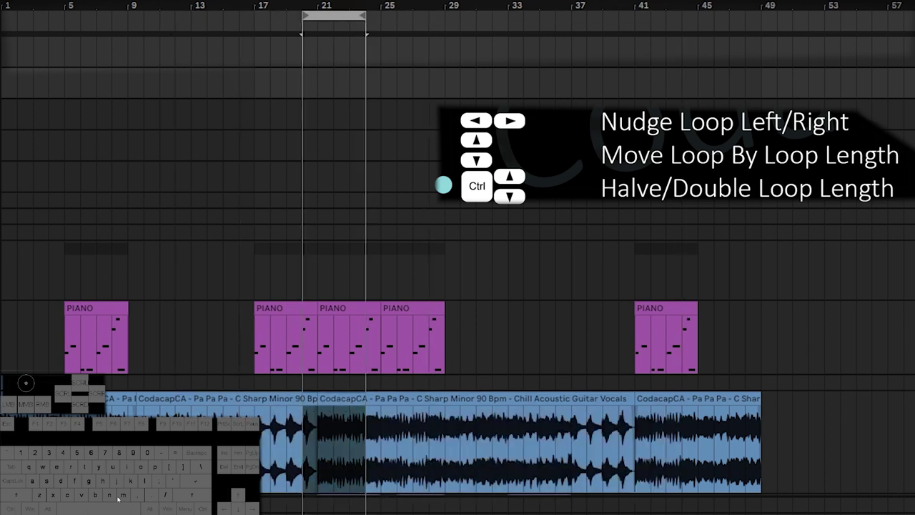
pyautogui.press('Down')
pyautogui.press('Down')
pyautogui.press('Down')
pyautogui.press('Right')
pyautogui.press('Right')
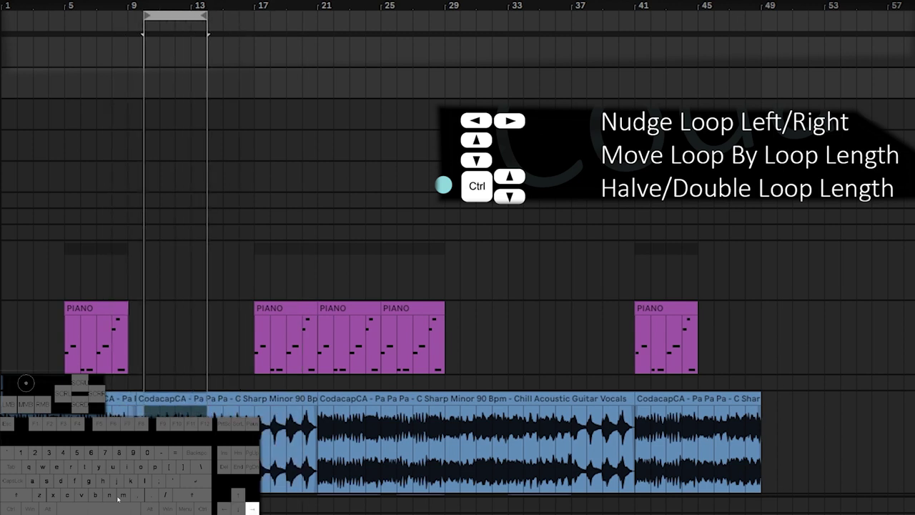
pyautogui.press('Right')
pyautogui.press('Left')
pyautogui.press('Left')
pyautogui.press('Left')
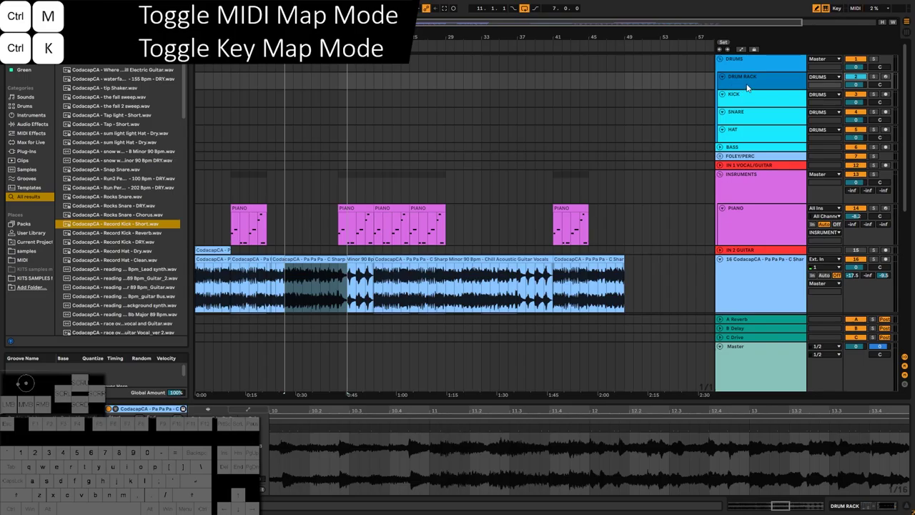
# - Toggle MIDI Map and Key Map modes off again, then Ctrl-drag a note to a later position
pyautogui.hotkey('ctrl', 'm')
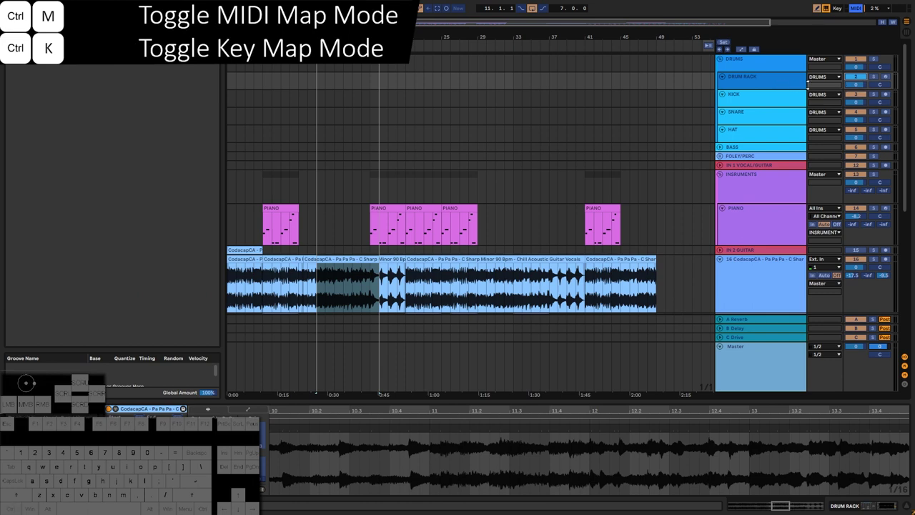
pyautogui.hotkey('ctrl', 'k')
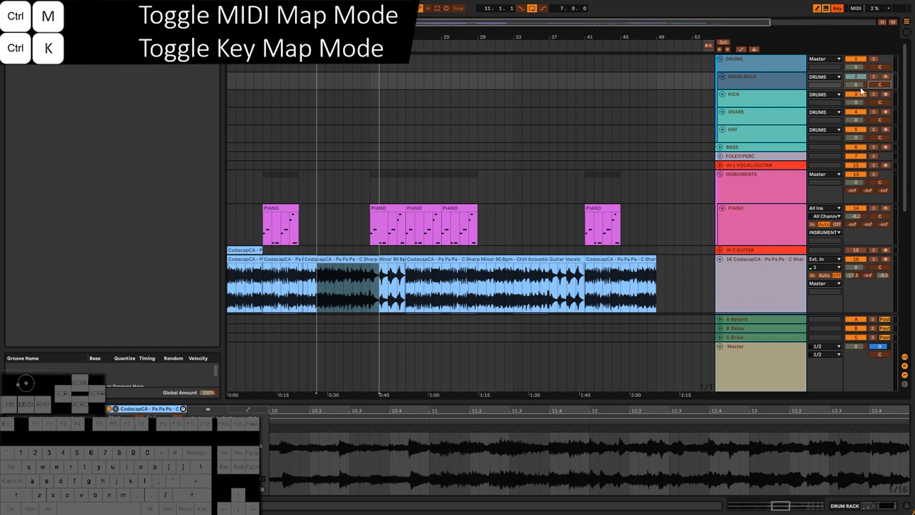
pyautogui.hotkey('ctrl', 'k')
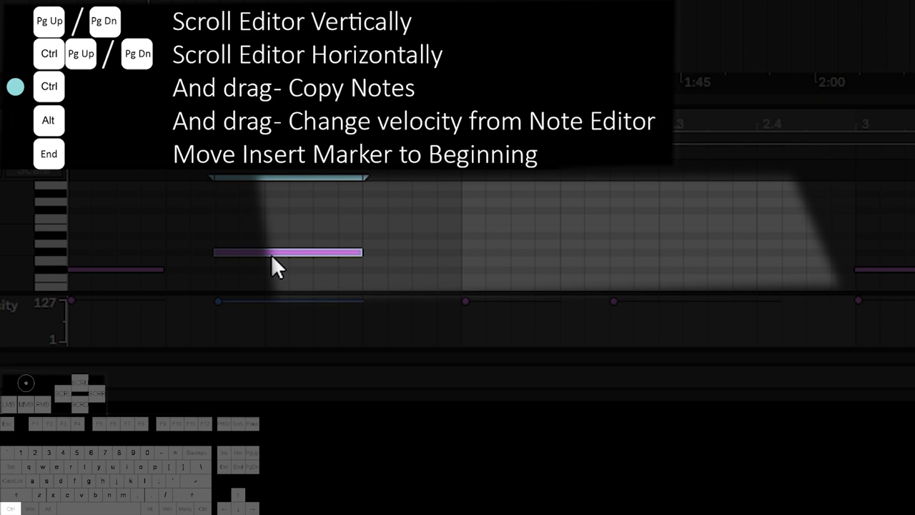
pyautogui.moveTo(274, 256)
pyautogui.mouseDown()
pyautogui.moveTo(496, 247)
pyautogui.moveTo(559, 221)
pyautogui.moveTo(631, 214)
pyautogui.mouseUp()
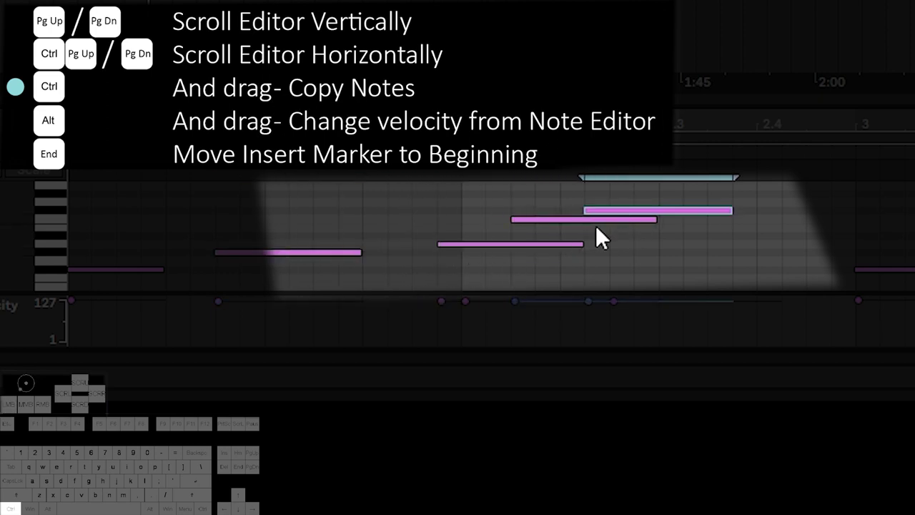
# - Undo the note copies, draw one new note, and hot-swap Utility through Left, Mid Only and Narrow Stereo presets
pyautogui.hotkey('ctrl', 'z')
pyautogui.hotkey('ctrl', 'z')
pyautogui.hotkey('ctrl', 'z')
pyautogui.moveTo(433, 230); pyautogui.dragTo(486, 229)
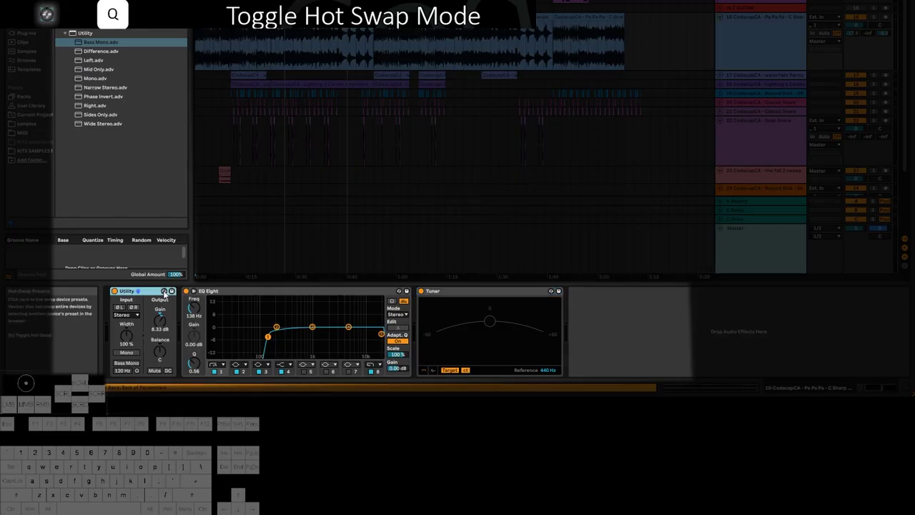
pyautogui.click(164, 293)
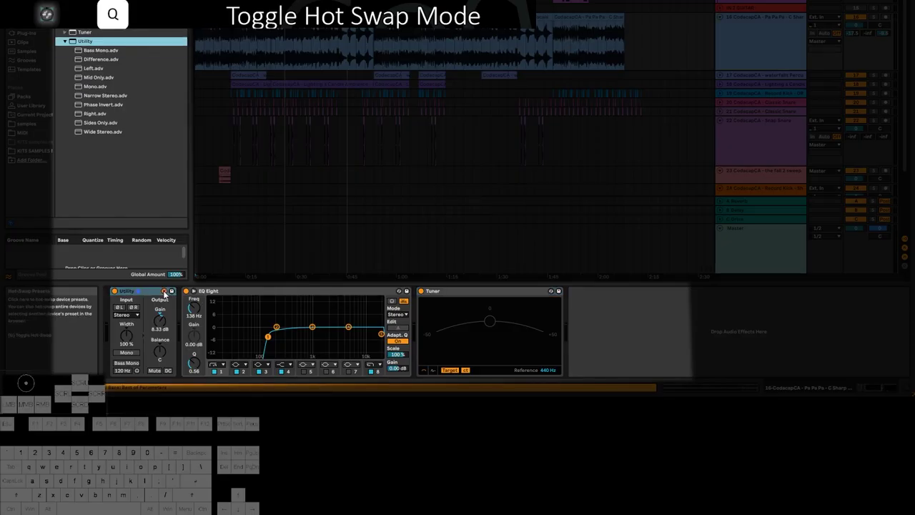
pyautogui.click(108, 68)
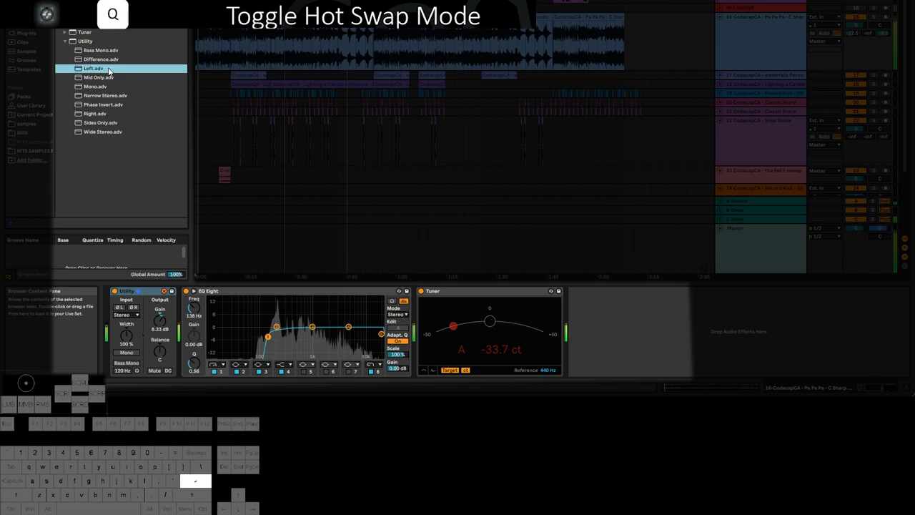
pyautogui.click(115, 77)
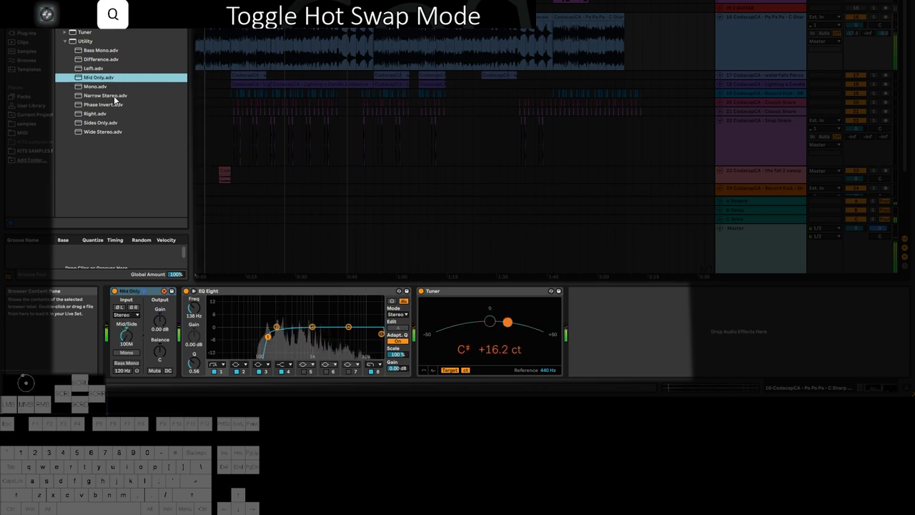
pyautogui.click(118, 95)
pyautogui.click(115, 113)
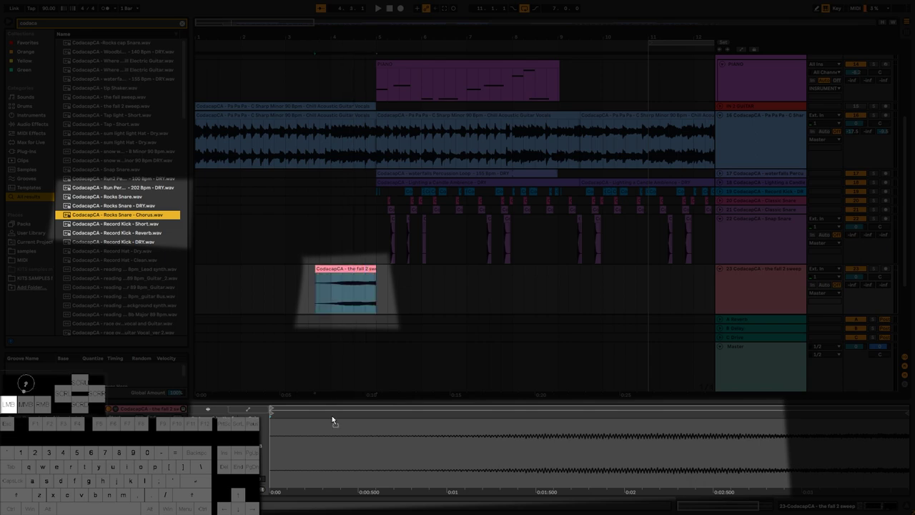
pyautogui.moveTo(336, 449); pyautogui.dragTo(337, 472)
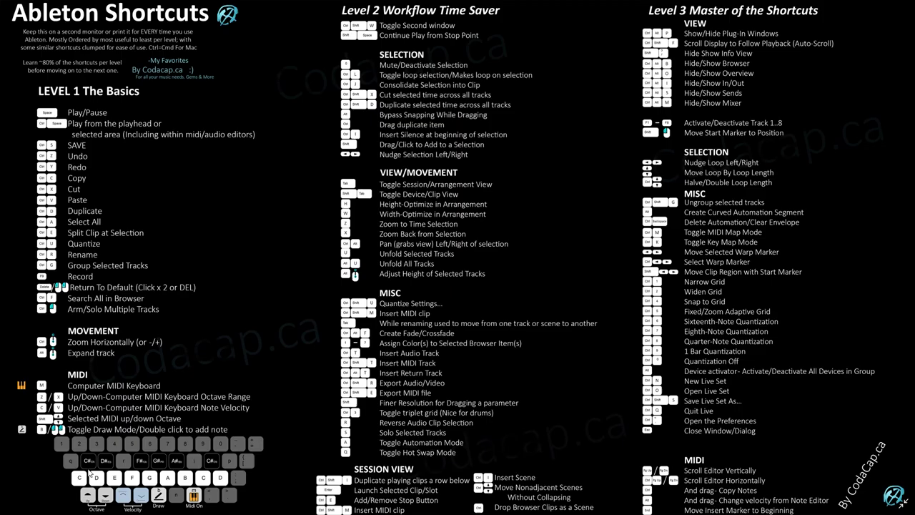